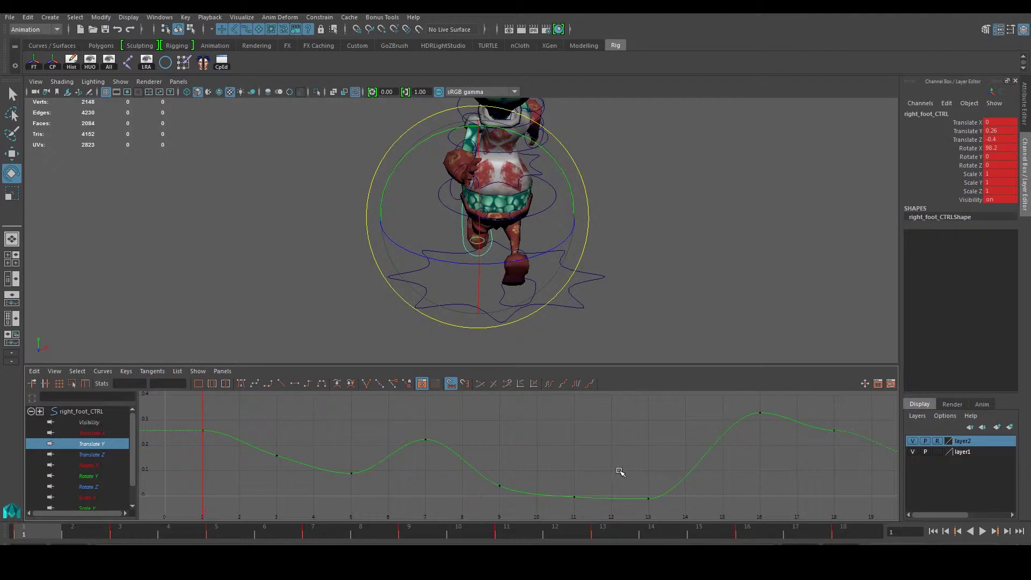
- Lower the right foot control's Translate Y key at frame 11 slightly to smooth the bottom of the curve
right_click_drag(660, 458, 648, 463, "alt")
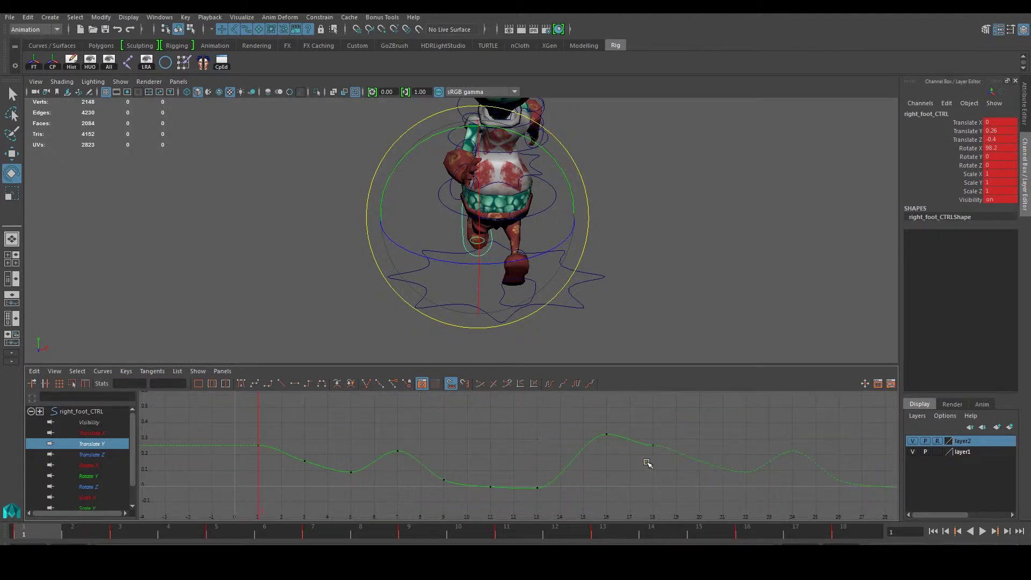
middle_click_drag(449, 476, 451, 465, "alt")
left_click_drag(460, 462, 506, 490)
scroll(505, 490, "up", 3)
middle_click_drag(499, 482, 472, 477, "alt")
- Break the tangents of the Translate Y key at frame 18 and tilt its handles along the descending slope
middle_click_drag(569, 457, 521, 494, "alt")
left_click_drag(666, 434, 697, 465)
middle_click_drag(352, 467, 478, 483, "alt")
scroll(477, 482, "down", 3)
right_click_drag(345, 482, 595, 479, "alt")
left_click(369, 385)
left_click_drag(638, 444, 662, 467)
middle_click_drag(653, 463, 651, 482)
left_click(539, 462)
middle_click_drag(538, 462, 547, 446)
- Break the tangents of the Translate Y key at frame 1 and angle its outgoing handle downward
middle_click_drag(218, 463, 333, 442, "alt")
right_click_drag(334, 443, 303, 449, "alt")
middle_click_drag(303, 448, 341, 449, "alt")
left_click(280, 450)
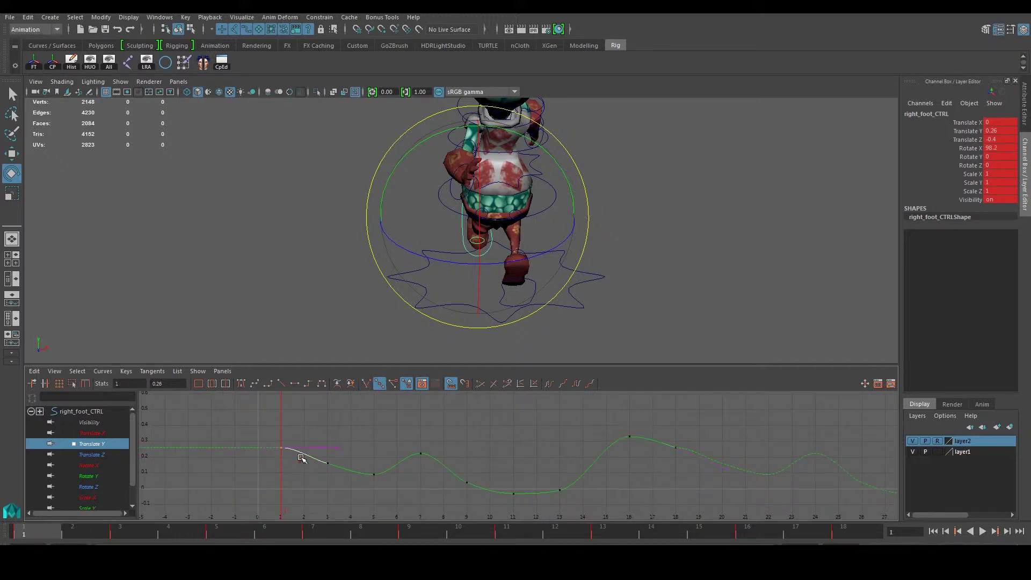
left_click(367, 384)
left_click_drag(325, 432, 344, 455)
middle_click_drag(342, 451, 339, 469)
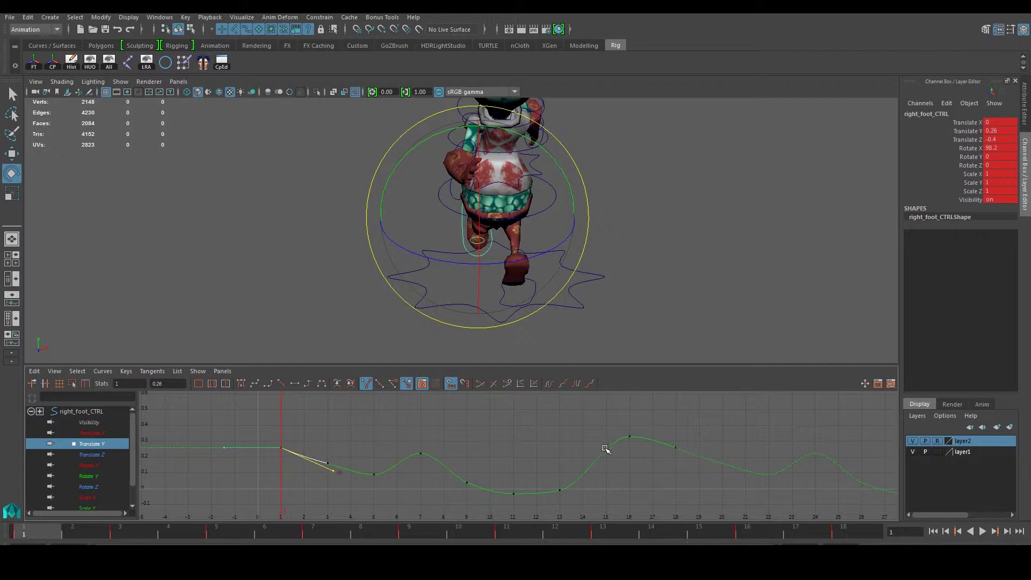
middle_click_drag(340, 477, 341, 473)
- Examine the Translate Y curve's shape around frame 18 and its transition into the next cycle
left_click(543, 445)
middle_click_drag(497, 456, 365, 448, "alt")
scroll(555, 450, "up", 3)
scroll(532, 450, "up", 3)
middle_click_drag(532, 450, 362, 475, "alt")
scroll(477, 459, "down", 6)
scroll(516, 459, "up", 3)
left_click_drag(456, 474, 504, 451)
middle_click_drag(443, 460, 464, 448, "alt")
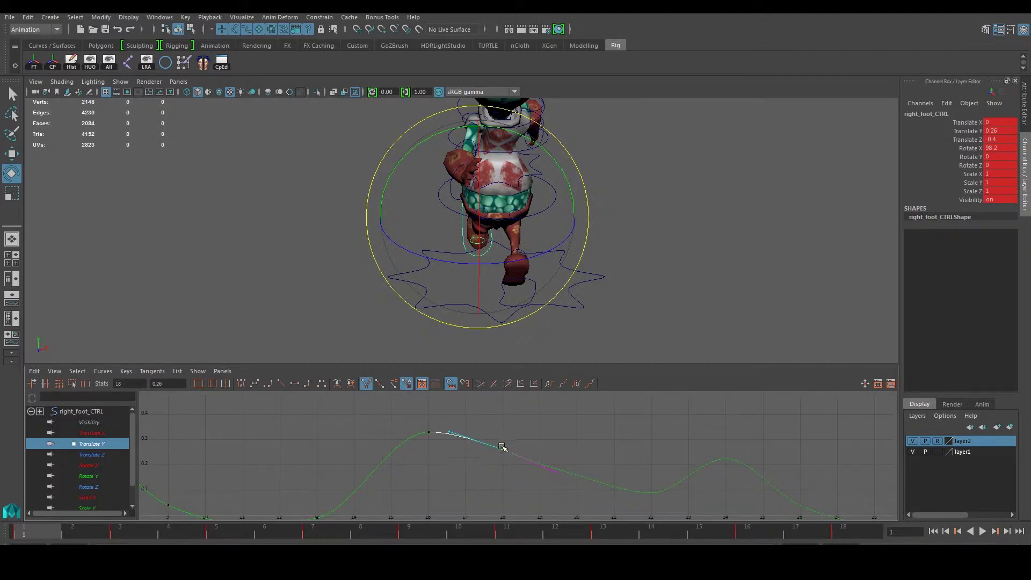
middle_click_drag(444, 470, 494, 464, "alt")
right_click_drag(494, 463, 283, 466, "alt")
middle_click_drag(284, 466, 400, 467, "alt")
- Lower the Translate Y key at frame 3 to 0.143
left_click_drag(243, 441, 252, 445)
left_click(302, 463)
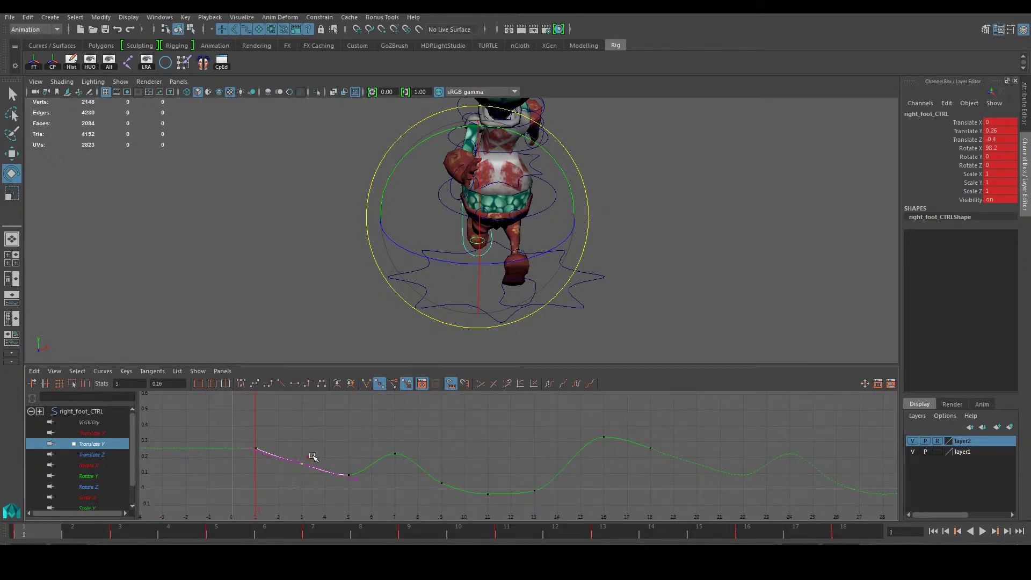
middle_click_drag(348, 449, 336, 438, "alt")
right_click_drag(336, 437, 313, 441, "alt")
middle_click_drag(308, 435, 372, 430, "alt")
left_click_drag(276, 460, 290, 480)
left_click_drag(220, 455, 208, 444)
middle_click_drag(214, 447, 211, 452)
middle_click_drag(487, 447, 316, 458, "alt")
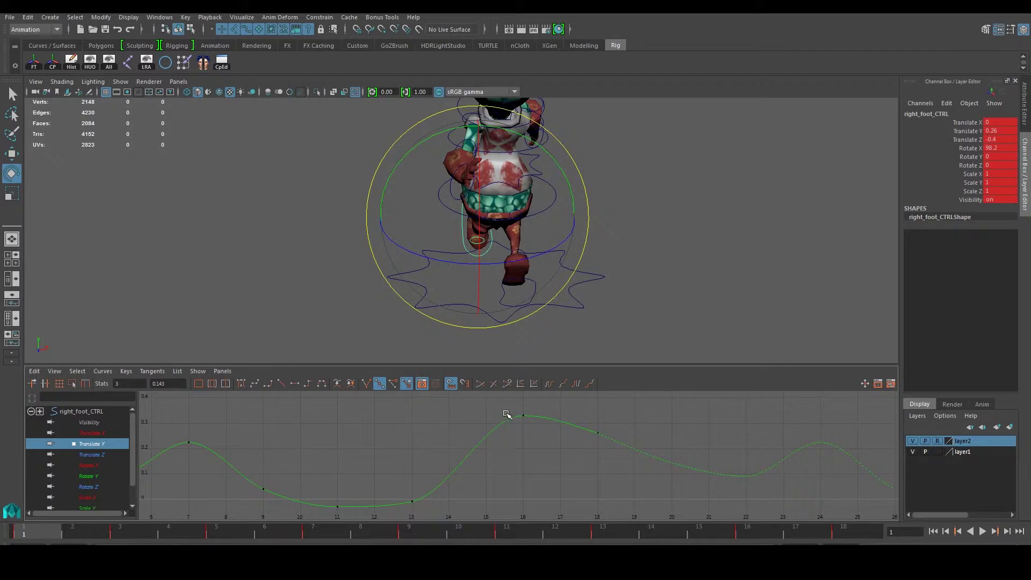
left_click(598, 433)
left_click(574, 456)
- Set both the pre infinity and post infinity of the right foot's Translate Z curve to Cycle
left_click(103, 455)
scroll(275, 437, "down", 6)
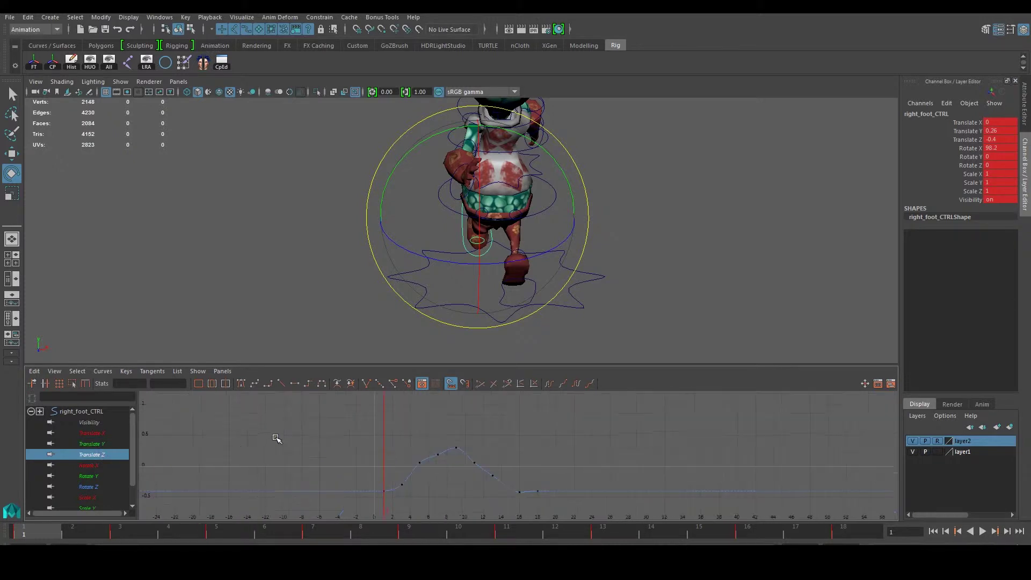
left_click_drag(303, 499, 584, 433)
key("f")
left_click(650, 422)
left_click(102, 372)
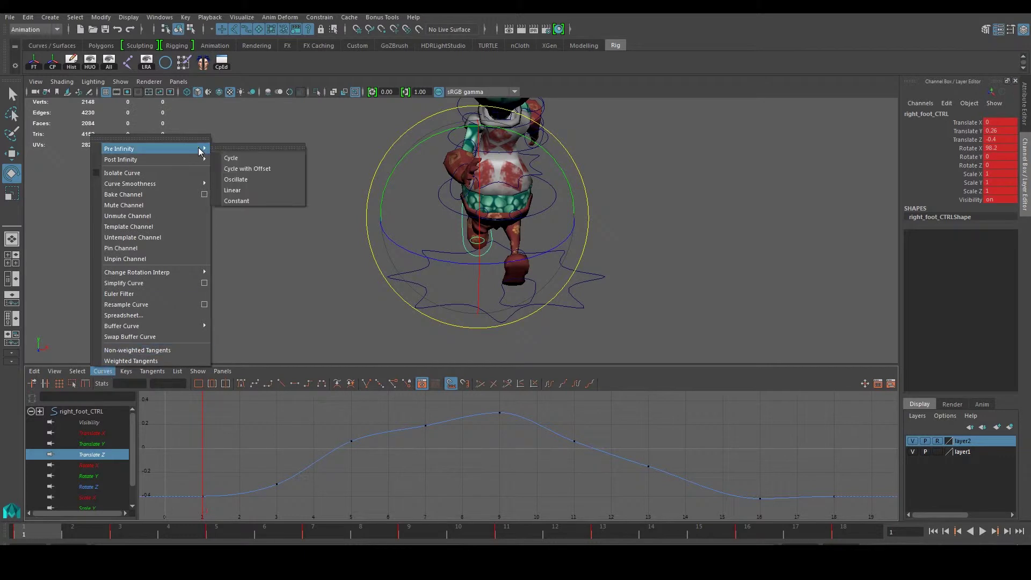
left_click(235, 158)
left_click(438, 384)
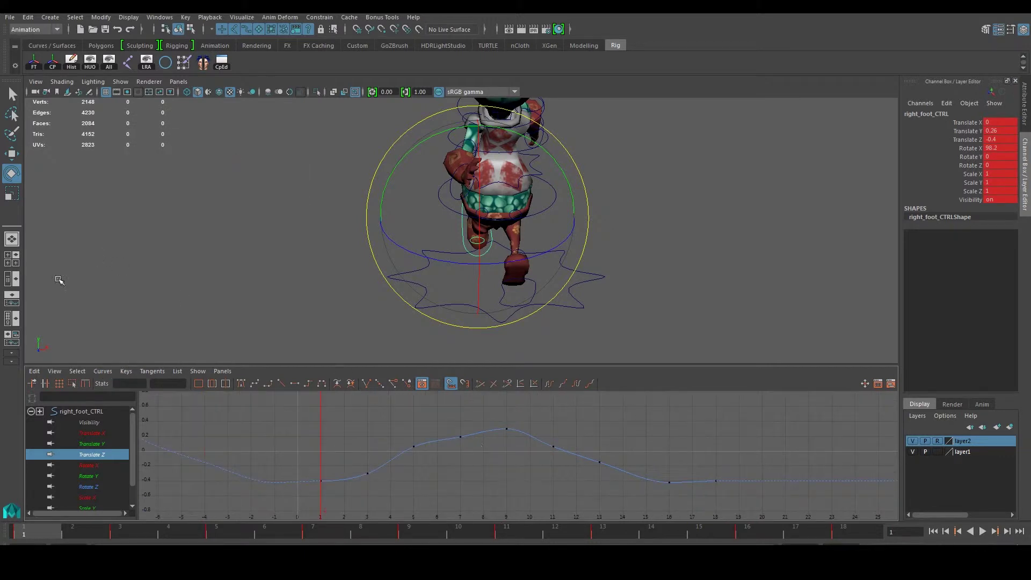
left_click(103, 372)
mouse_move(187, 159)
left_click(235, 171)
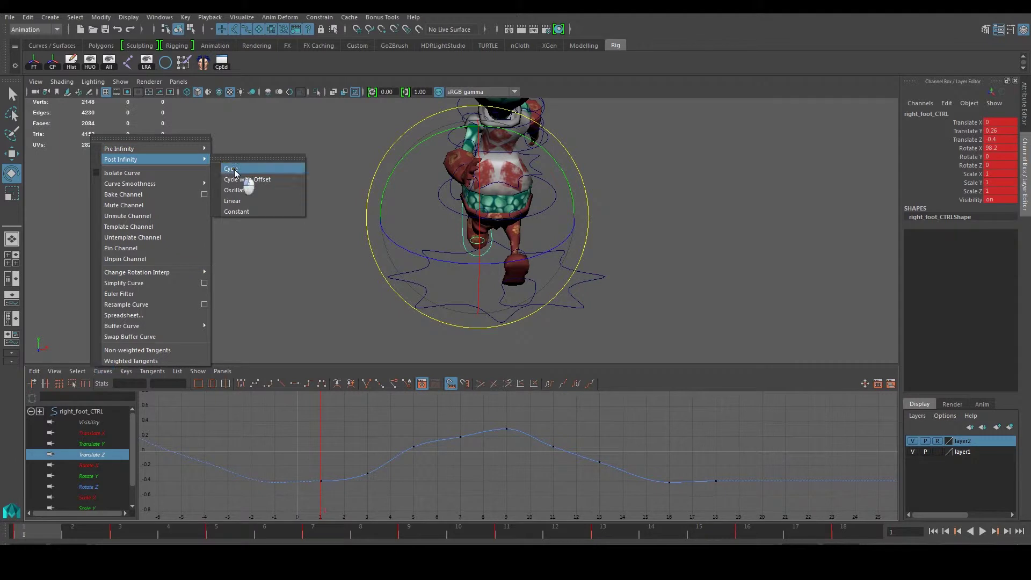
- Raise the Translate Z key at frame 7 to 0.241
middle_click_drag(569, 464, 549, 465, "alt")
left_click_drag(421, 427, 457, 452)
scroll(454, 449, "up", 4)
middle_click_drag(397, 429, 396, 421)
- Break the tangents of the Translate Z key at frame 18 and tilt its outgoing handle upward
middle_click_drag(548, 450, 466, 452, "alt")
left_click_drag(699, 485, 737, 506)
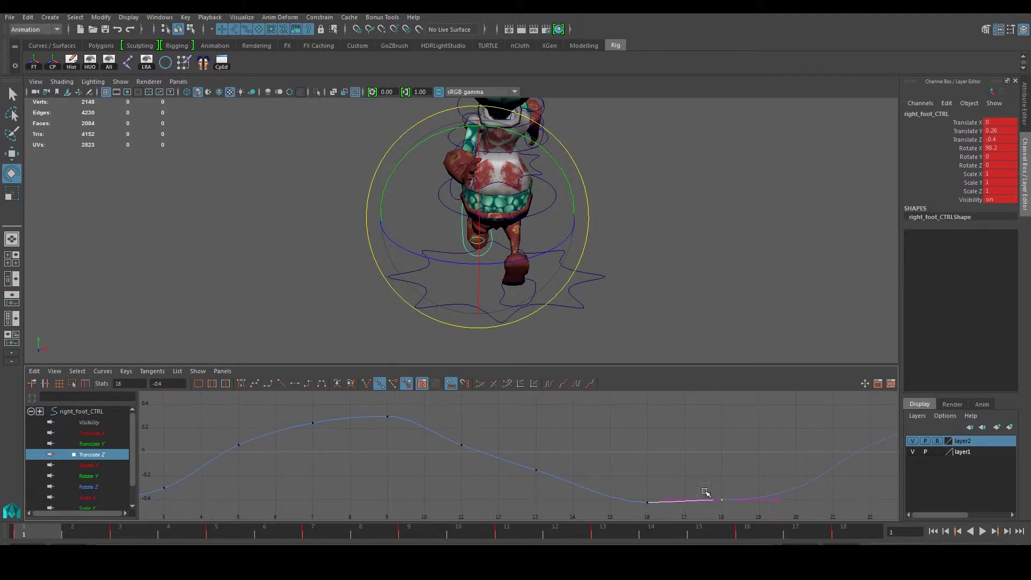
left_click(370, 386)
middle_click_drag(711, 480, 646, 459, "alt")
left_click_drag(699, 469, 723, 490)
middle_click_drag(711, 479, 711, 469)
- Lower the Translate Z key at frame 18 to -0.458
left_click_drag(634, 471, 665, 491)
middle_click_drag(657, 478, 655, 485)
left_click(628, 471)
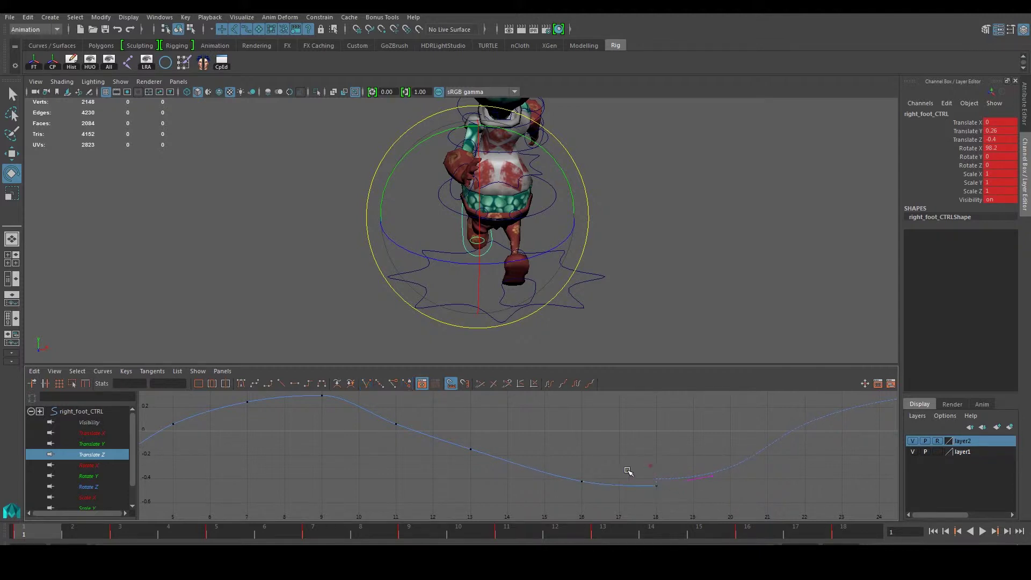
left_click_drag(651, 479, 669, 492)
middle_click_drag(669, 492, 600, 462, "alt")
right_click_drag(601, 462, 511, 461, "alt")
middle_click_drag(511, 460, 690, 467, "alt")
- Break the tangents of the Translate Z key at frame 1 and adjust its incoming handle
left_click(348, 459)
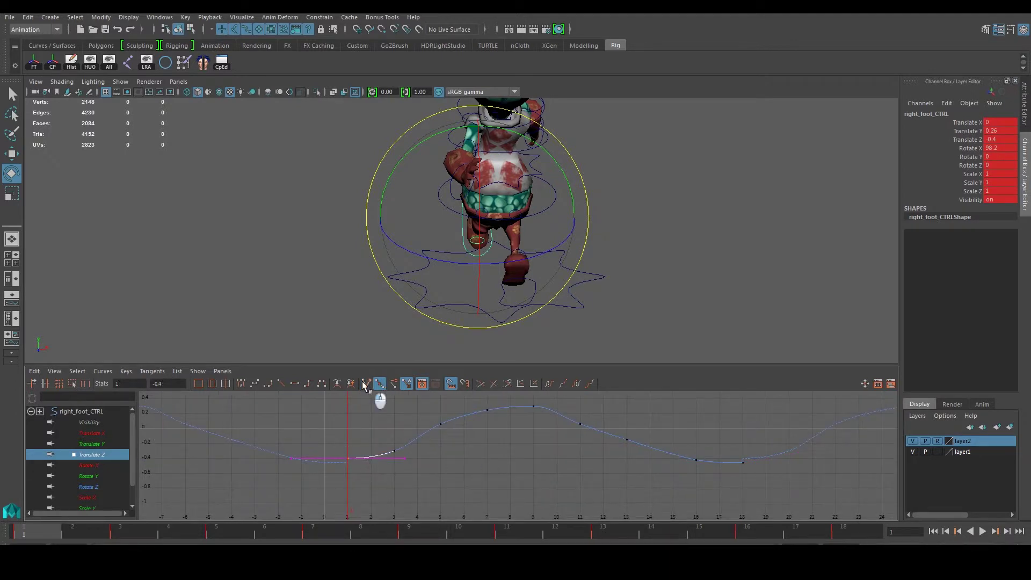
middle_click_drag(405, 443, 338, 428, "alt")
left_click_drag(321, 433, 345, 453)
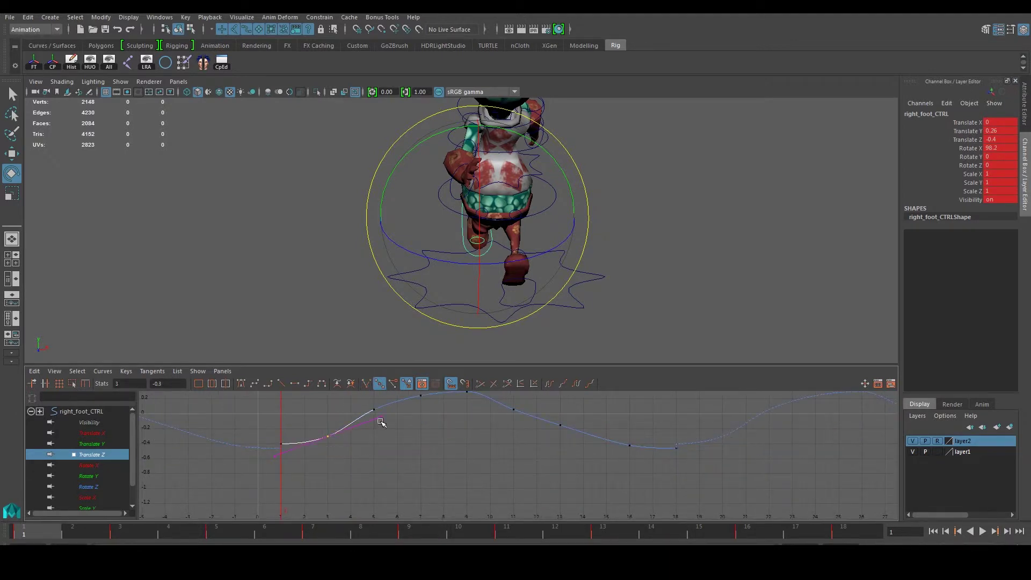
left_click_drag(284, 442, 284, 443)
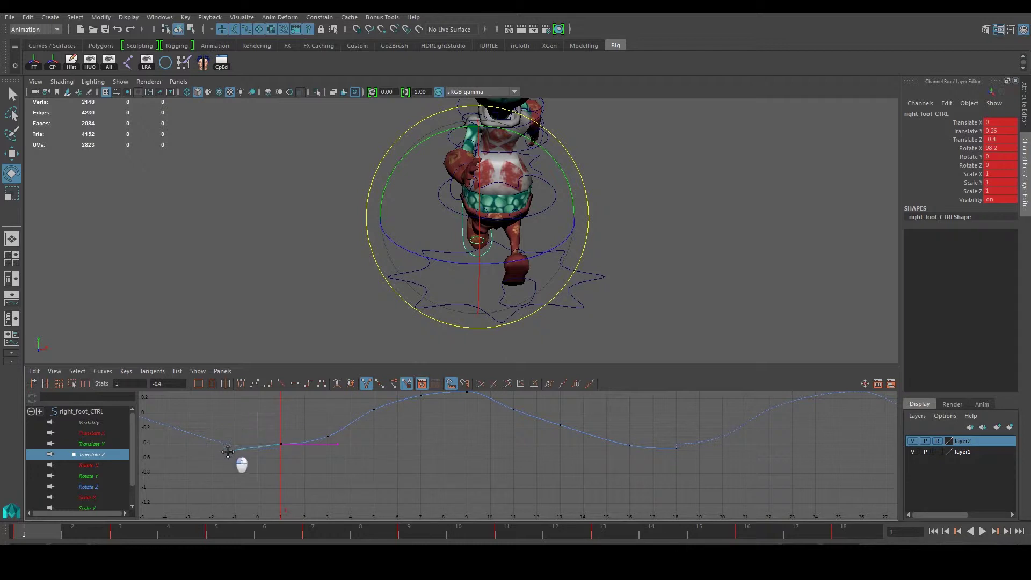
- Lower the Translate Z key at frame 1 to -0.462
middle_click_drag(275, 440, 286, 447)
scroll(624, 448, "up", 3)
middle_click_drag(627, 450, 448, 491, "alt")
middle_click_drag(182, 483, 416, 454, "alt")
scroll(323, 456, "up", 3)
mouse_move(297, 456)
middle_mouse_down("alt")
mouse_move(340, 458)
mouse_move(296, 448)
middle_mouse_up("alt")
left_click(327, 436)
scroll(353, 443, "down", 4)
middle_click_drag(605, 453, 487, 477, "alt")
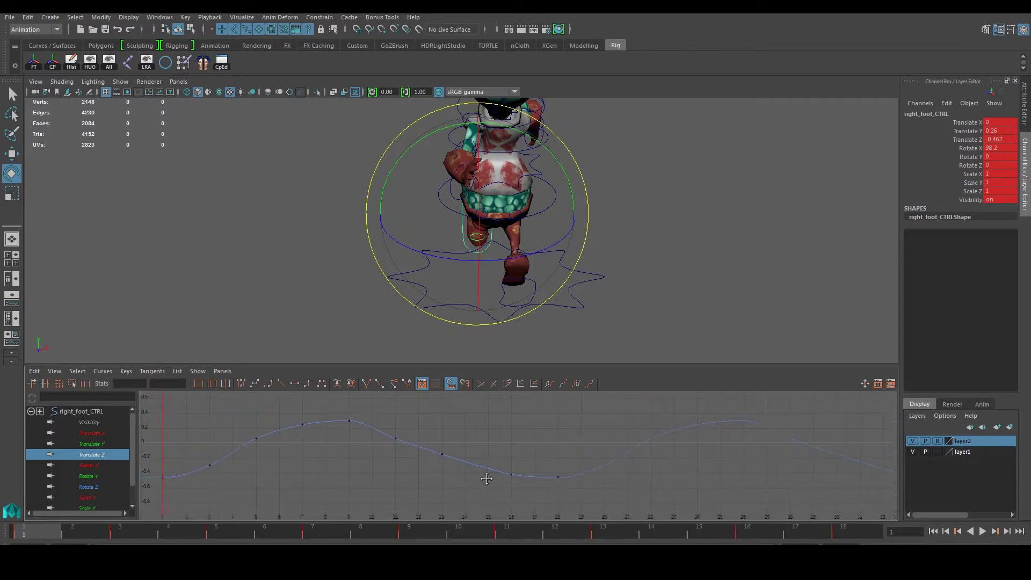
- Raise the Translate Z key at frame 7 to just below the curve's peak at frame 9
middle_click_drag(296, 415, 356, 417, "alt")
left_click(364, 429)
middle_click_drag(364, 426, 365, 424)
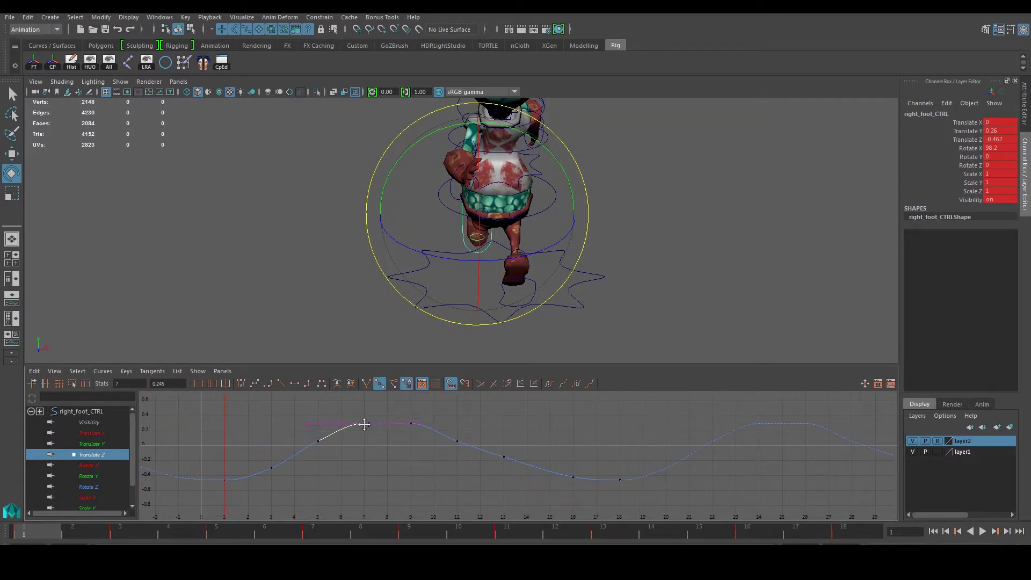
left_click(409, 423)
left_click(400, 445)
left_click_drag(303, 431, 333, 457)
- Break the tangents of the Translate Z key at frame 11 and angle its outgoing handle downward
scroll(455, 435, "up", 3)
left_click(421, 433)
middle_click_drag(478, 433, 470, 457)
left_click(471, 419)
left_click_drag(409, 445, 477, 469)
left_click(367, 385)
middle_click_drag(472, 459, 460, 471)
left_click(464, 424)
- Raise the Translate Z key at frame 9 to 0.336
left_click_drag(321, 419, 362, 447)
middle_click_drag(344, 434, 344, 432)
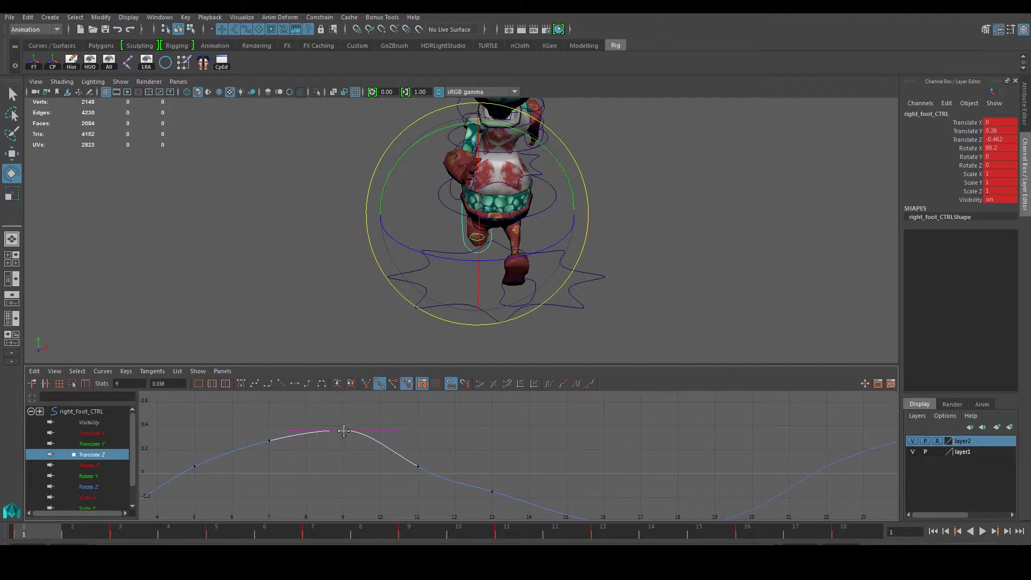
left_click(417, 466)
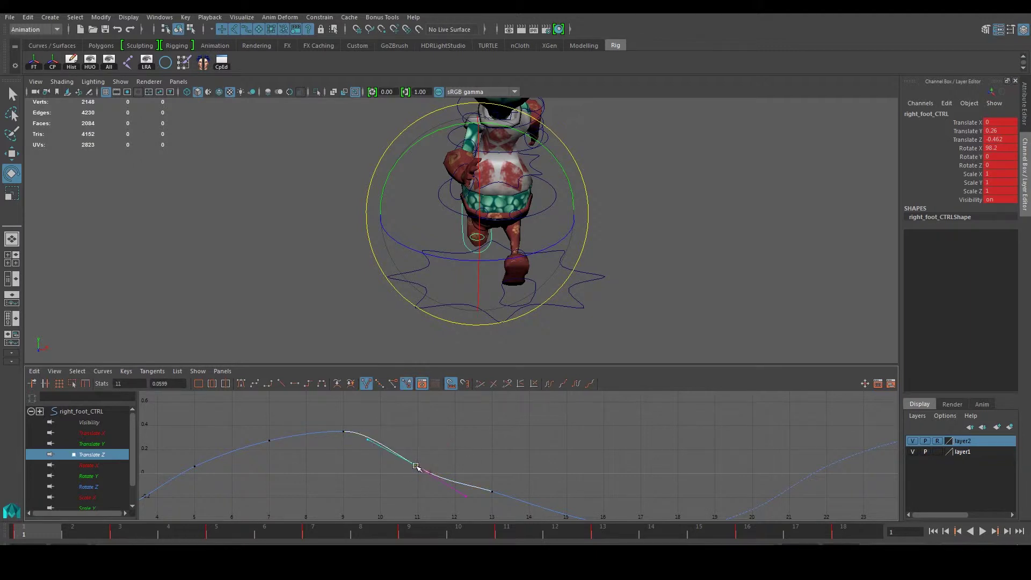
left_click(449, 453)
left_click_drag(397, 458, 421, 491)
left_click(473, 472)
scroll(451, 457, "down", 4)
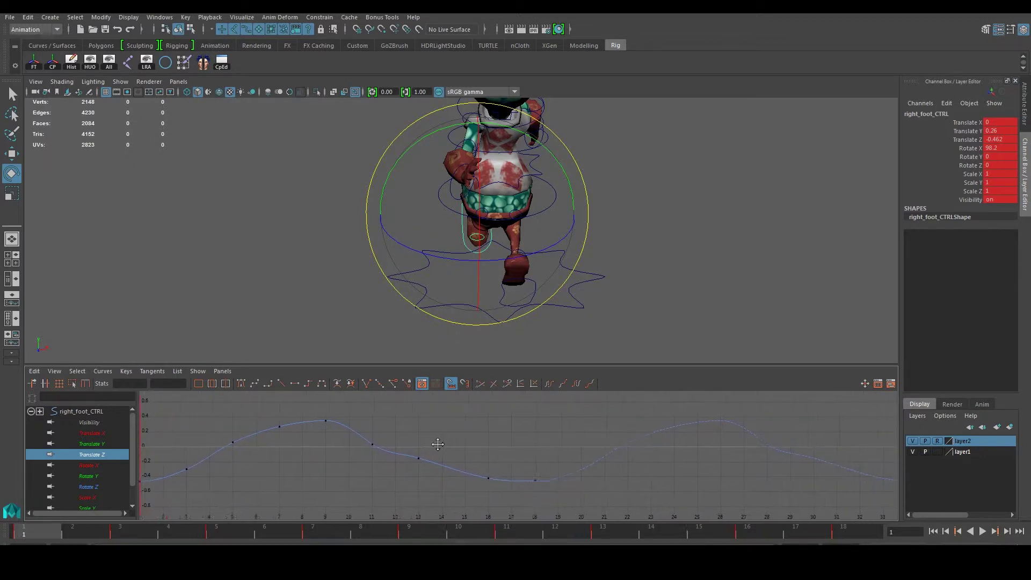
- Nudge the Translate Z key at frame 18 slightly lower for a smoother loop transition
middle_click_drag(517, 455, 471, 432, "alt")
scroll(471, 432, "up", 6)
mouse_move(392, 446)
left_mouse_down()
mouse_move(430, 468)
mouse_move(415, 467)
left_mouse_up()
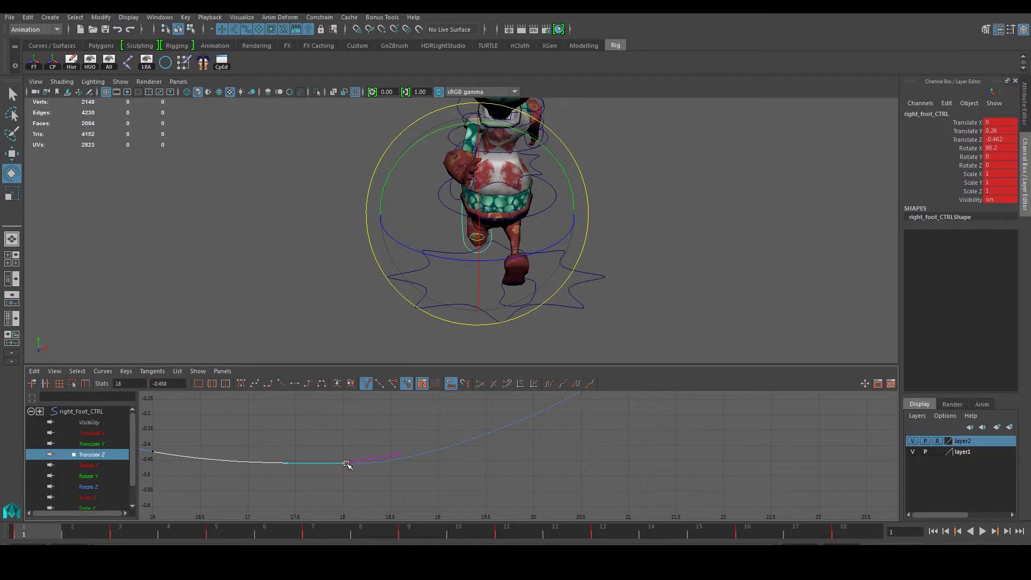
middle_click_drag(347, 464, 346, 465)
left_click(382, 444)
scroll(396, 445, "down", 7)
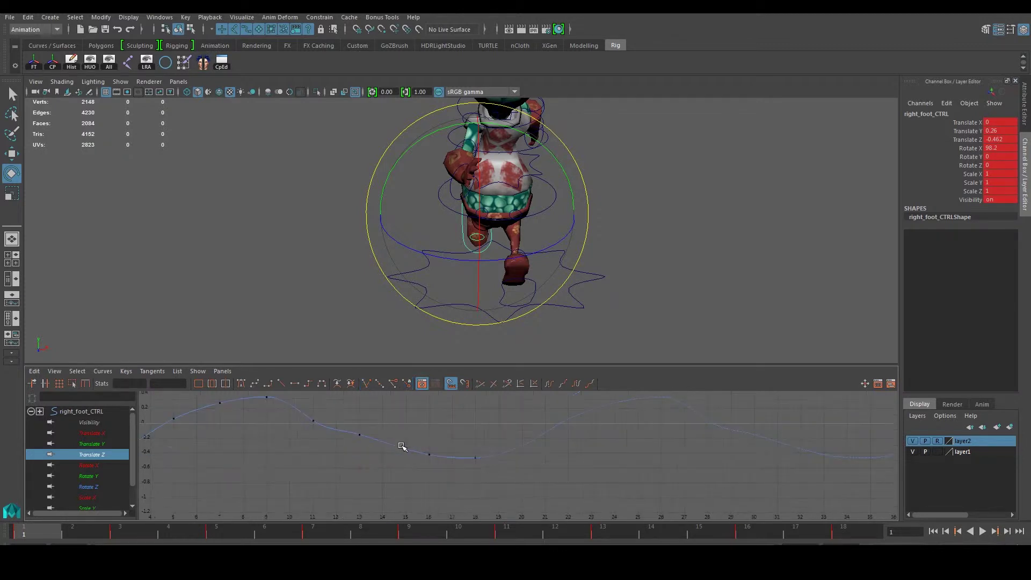
middle_click_drag(404, 447, 450, 462, "alt")
middle_click_drag(386, 457, 461, 471, "alt")
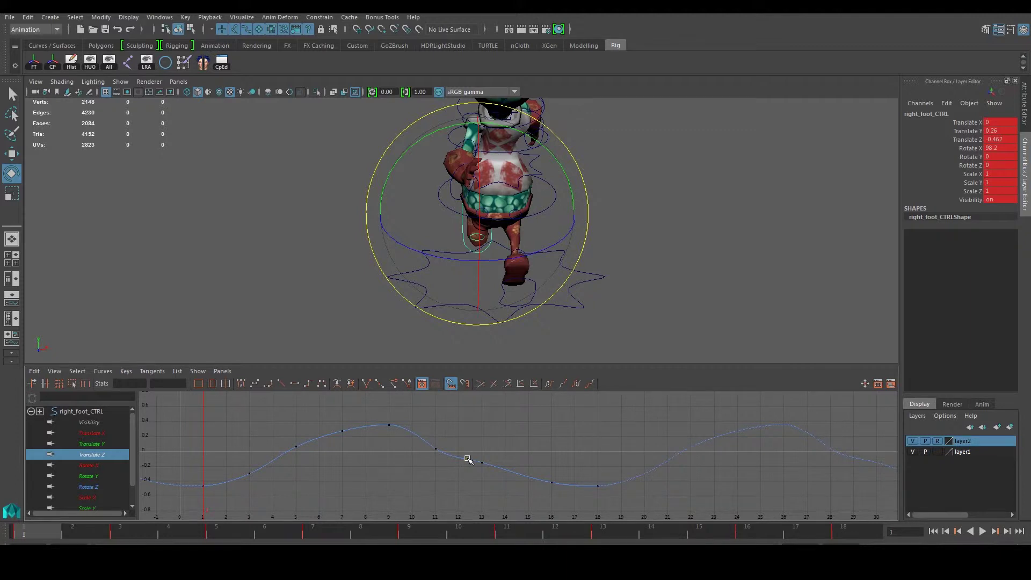
- Deselect the foot control and play the run cycle, viewing the character's motion from the side
left_click(705, 278)
left_click_drag(705, 279, 619, 276, "alt")
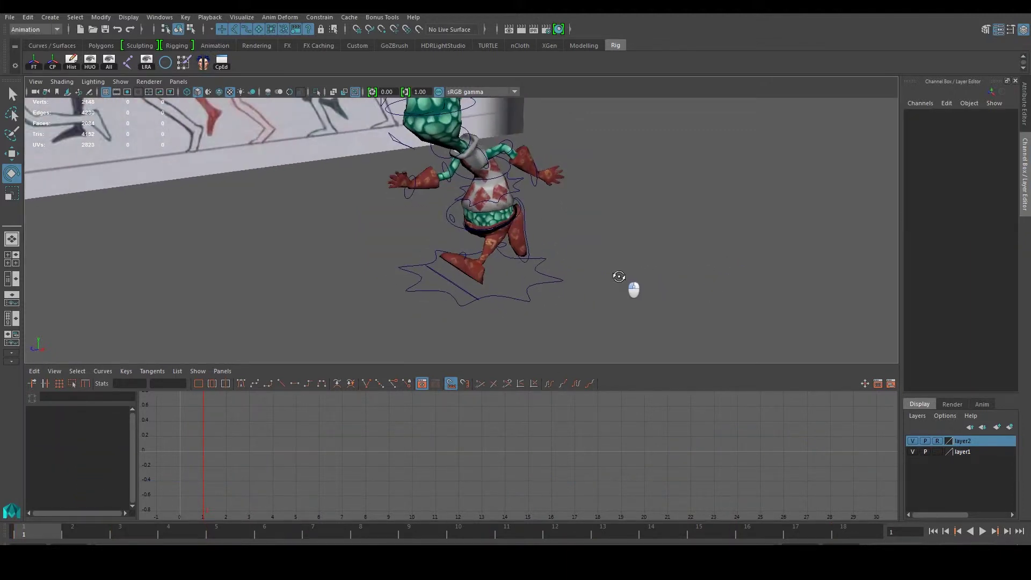
left_click(983, 531)
left_click_drag(686, 356, 364, 288, "alt")
middle_click_drag(394, 285, 393, 307, "alt")
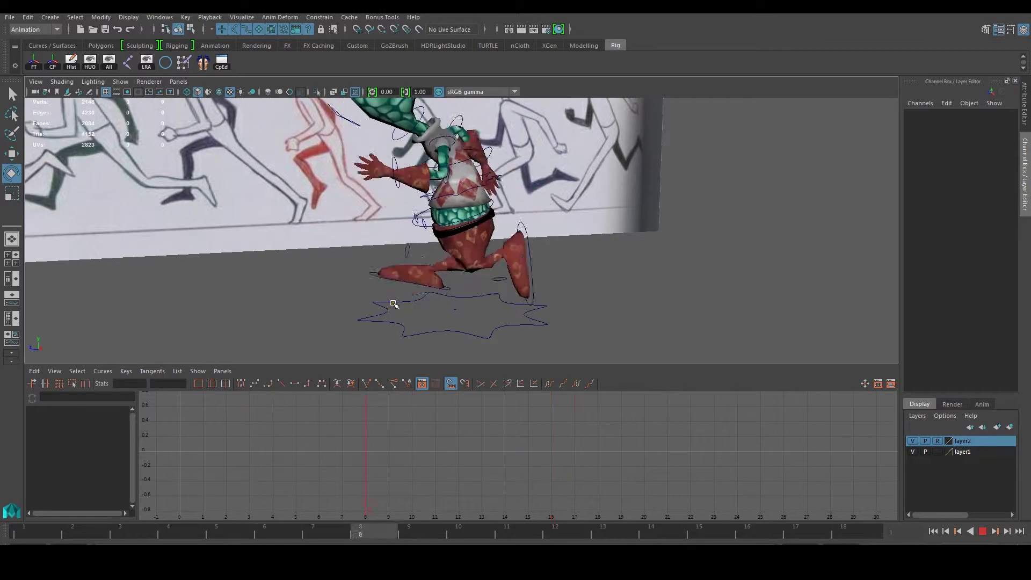
left_click_drag(392, 308, 398, 308, "alt")
right_click_drag(398, 308, 394, 295, "alt")
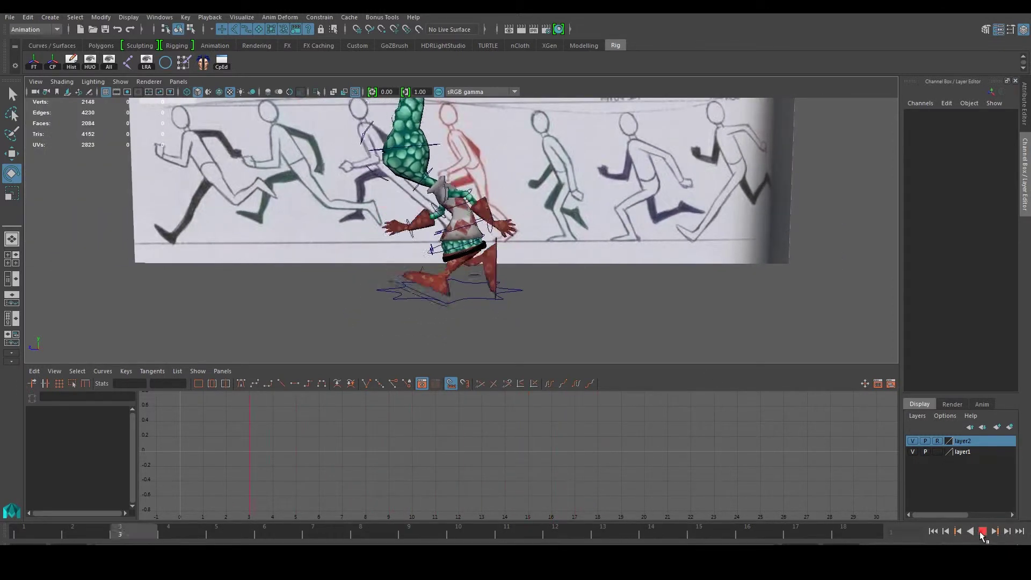
key("Escape")
- Hide the NURBS curves in the viewport and play the run cycle from several angles
left_click(120, 82)
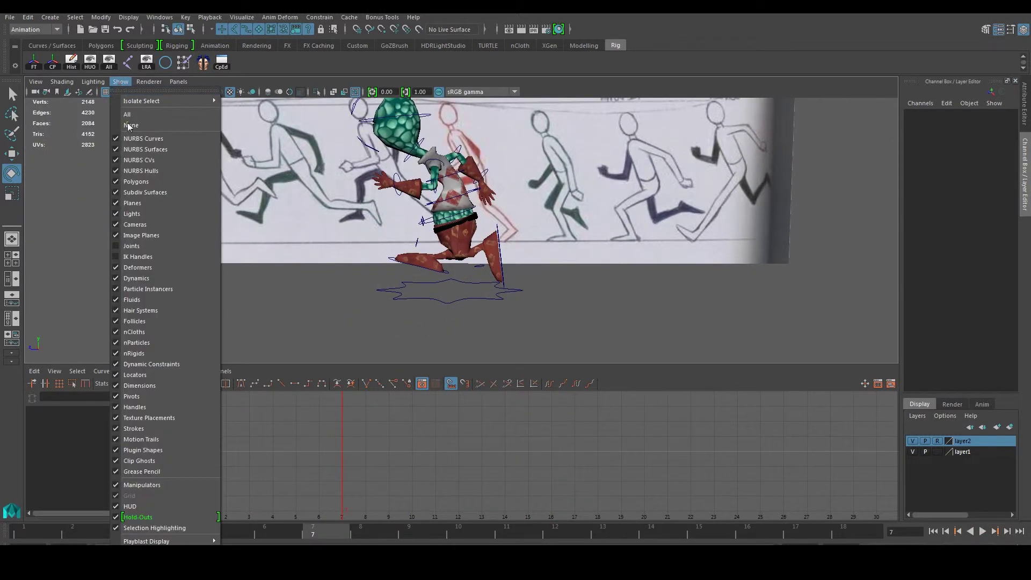
left_click(153, 138)
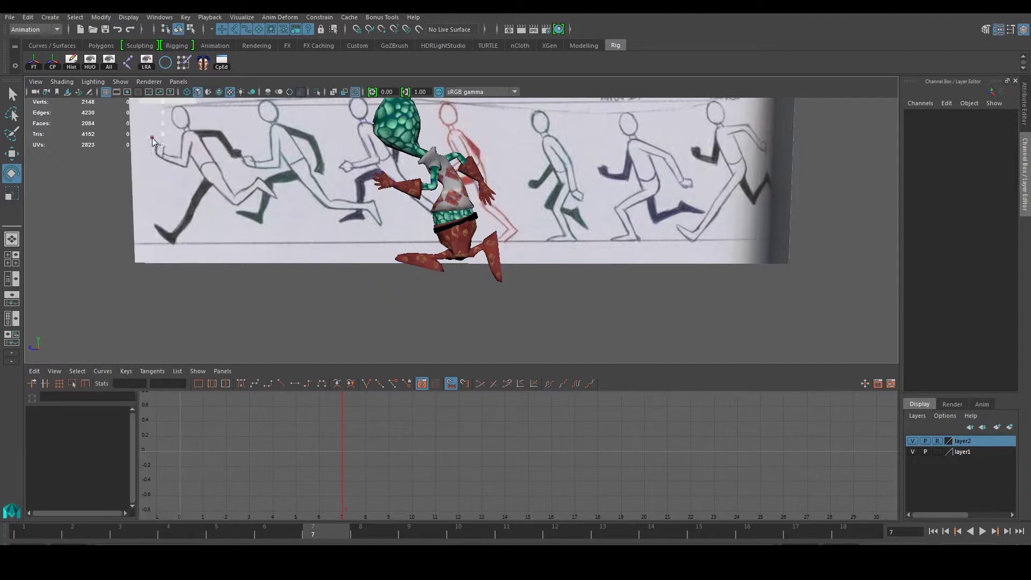
left_click_drag(330, 284, 397, 296, "alt")
left_click(990, 533)
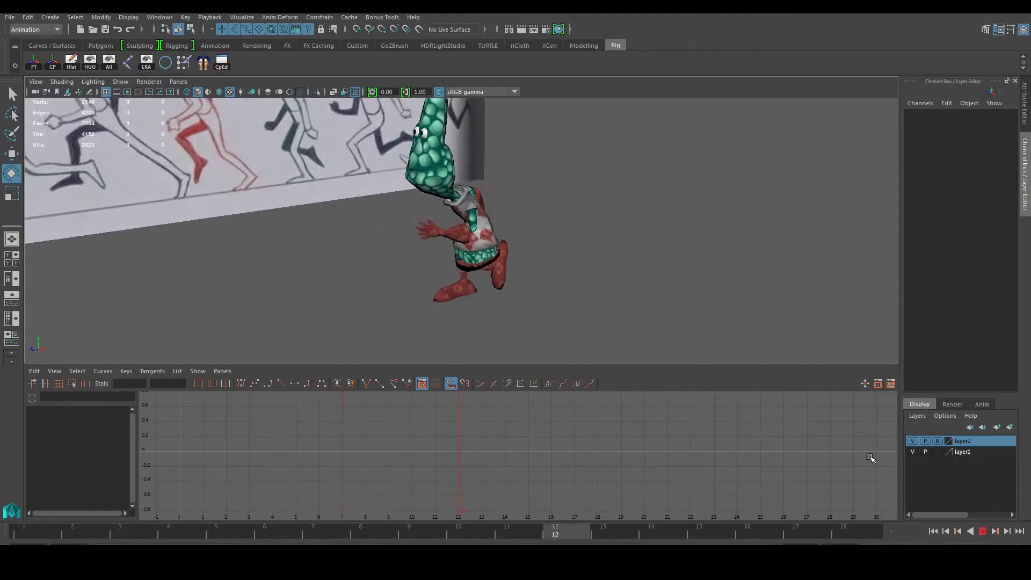
left_click_drag(591, 327, 517, 270, "alt")
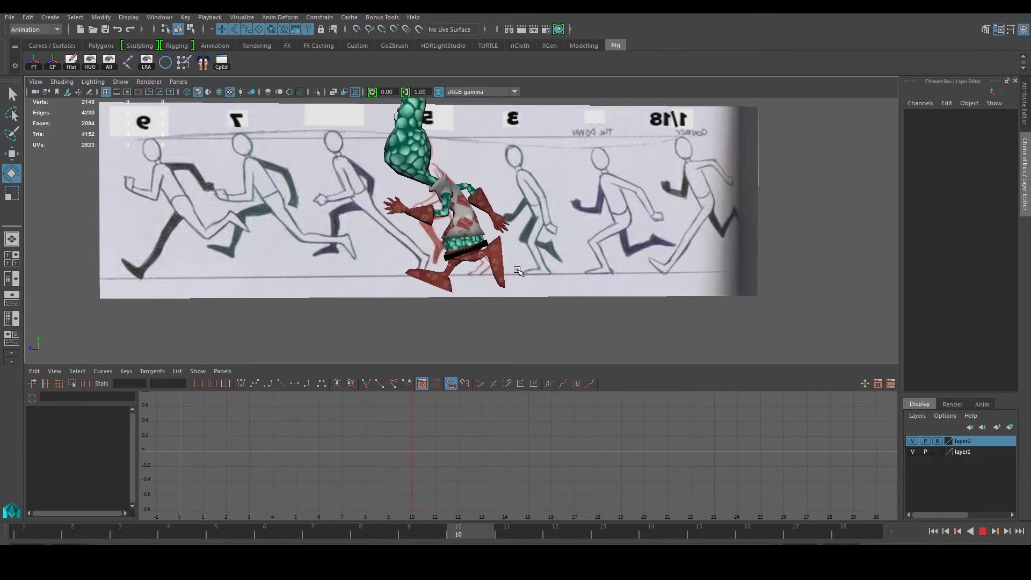
scroll(519, 274, "up", 2)
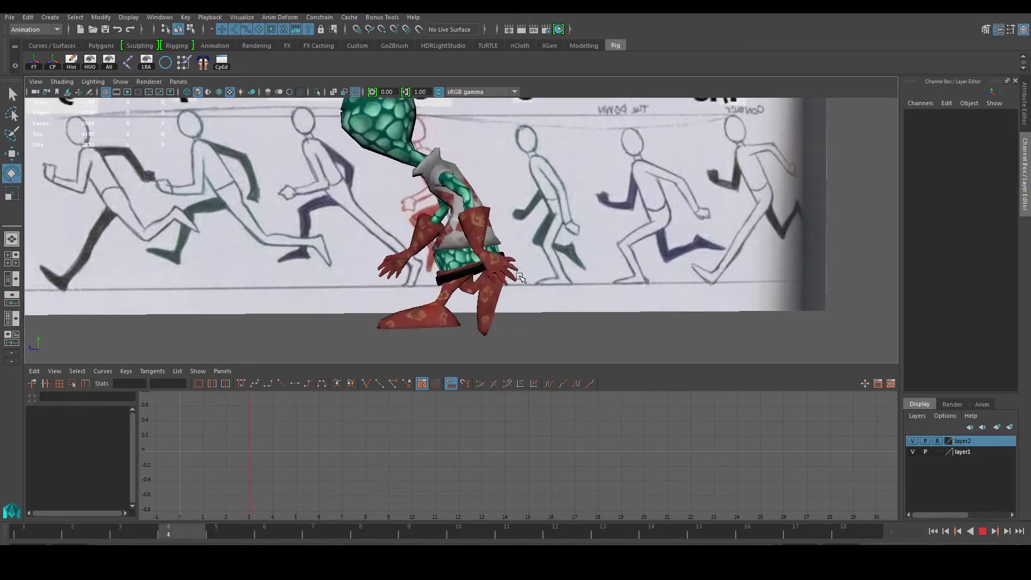
left_click(983, 531)
left_click_drag(513, 277, 614, 287, "alt")
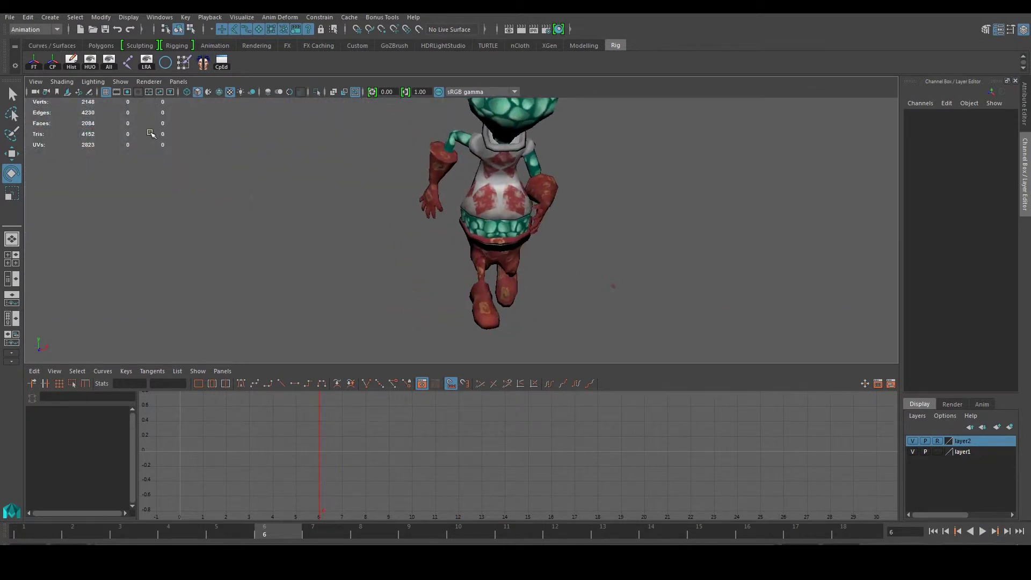
- Show the NURBS curves in the viewport again
left_click(119, 81)
left_click(156, 138)
middle_click_drag(529, 191, 473, 231, "alt")
left_click_drag(472, 231, 503, 264, "alt")
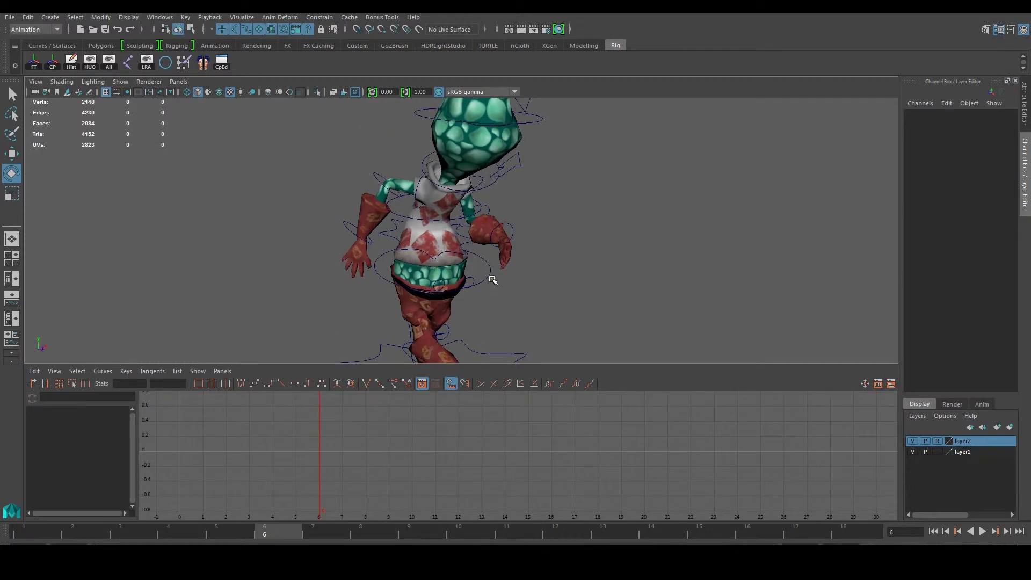
- Select the right shoulder control and frame all its animation curves in the Graph Editor
middle_click_drag(493, 279, 497, 211, "alt")
mouse_move(468, 295)
left_mouse_down("alt")
mouse_move(442, 301)
mouse_move(472, 293)
left_mouse_up("alt")
middle_click_drag(461, 212, 446, 293, "alt")
scroll(445, 293, "up", 3)
left_click_drag(446, 293, 369, 233, "alt")
left_click(378, 209)
key("f")
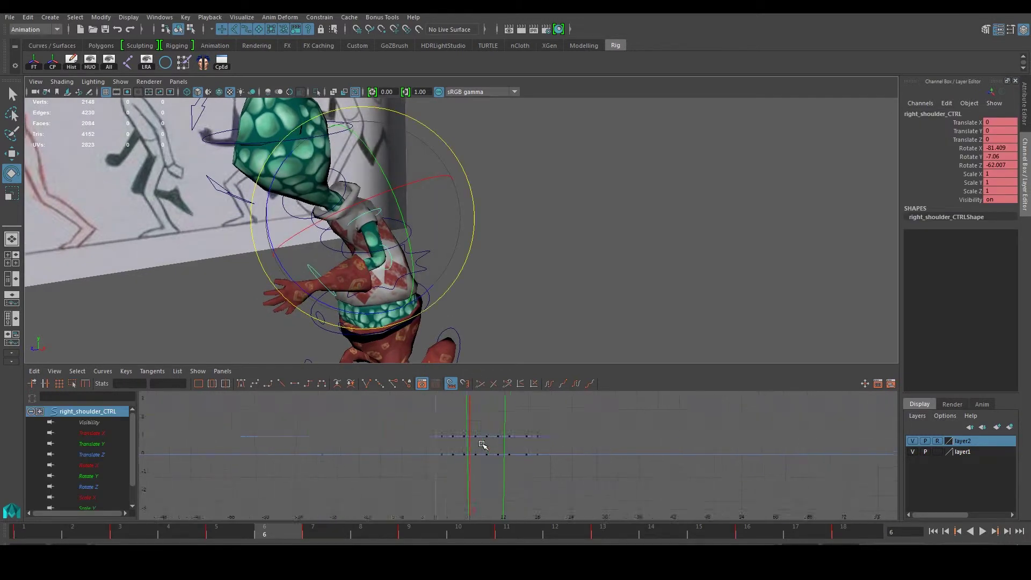
key("a")
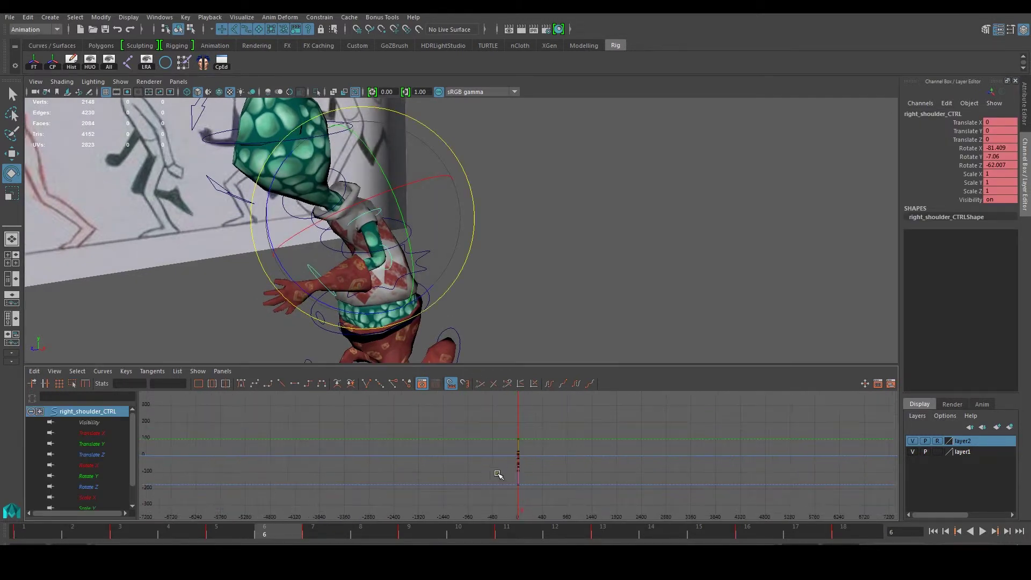
- Check the right shoulder's translate curves, then set the post infinity of its Rotate X curve to Cycle
left_click(99, 434)
key("f")
left_click(93, 445)
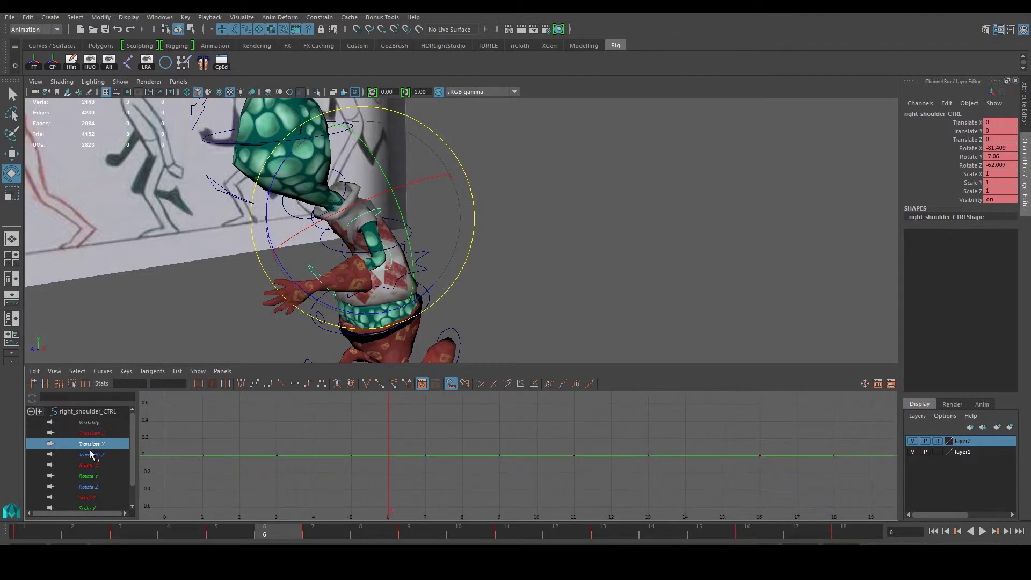
left_click(92, 455)
left_click(94, 466)
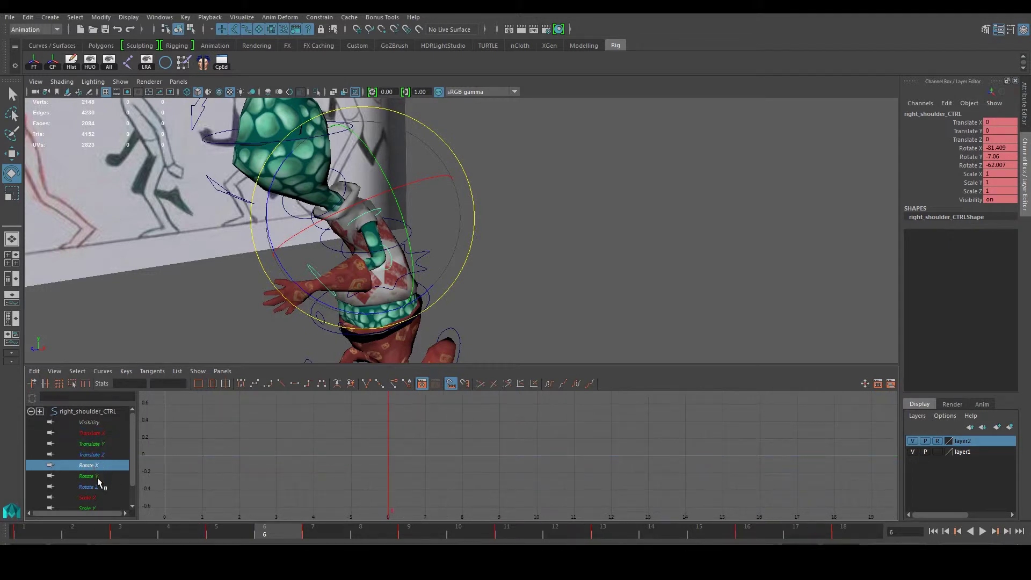
key("f")
scroll(391, 454, "down", 3)
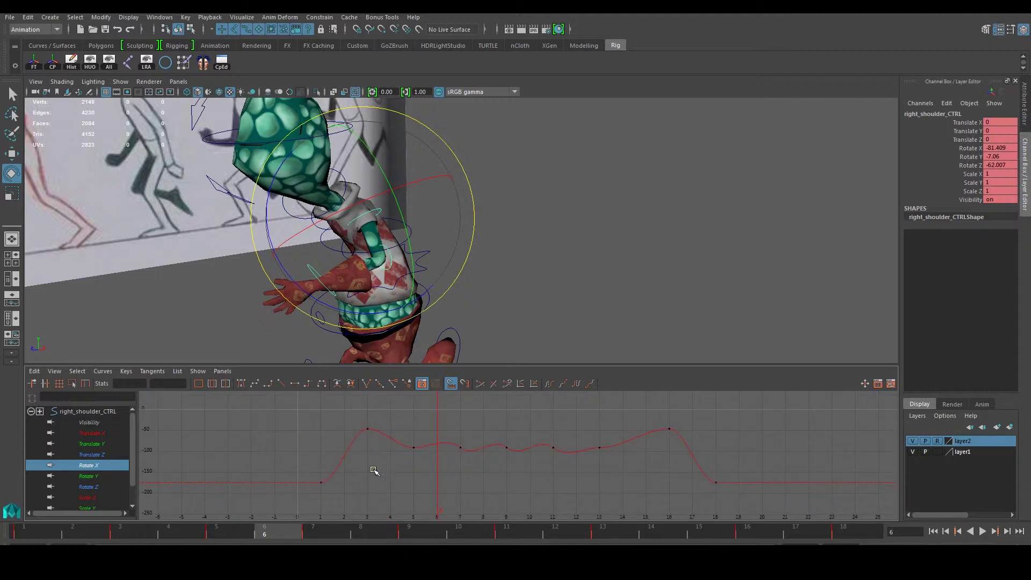
left_click(102, 371)
mouse_move(161, 159)
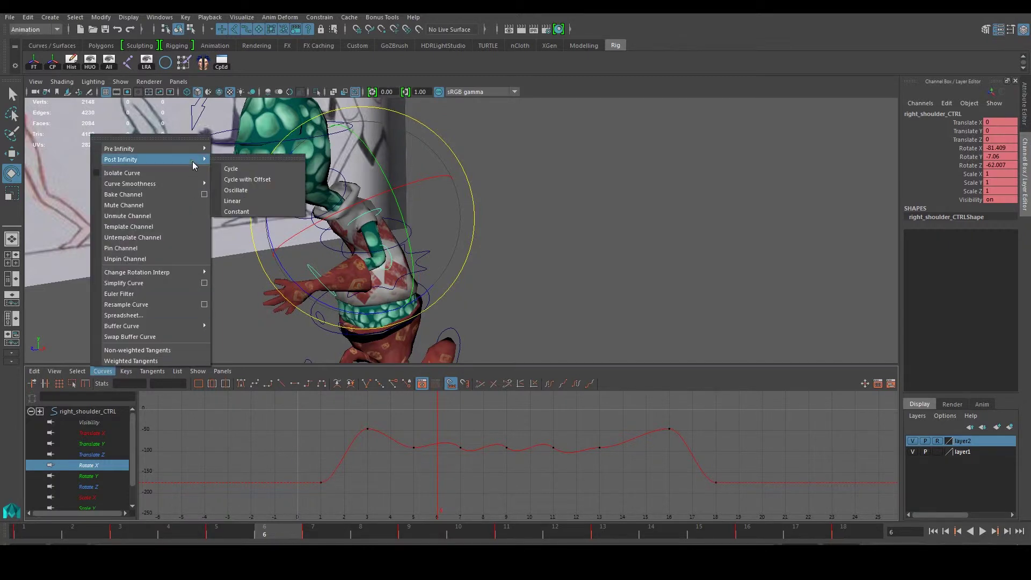
left_click(230, 168)
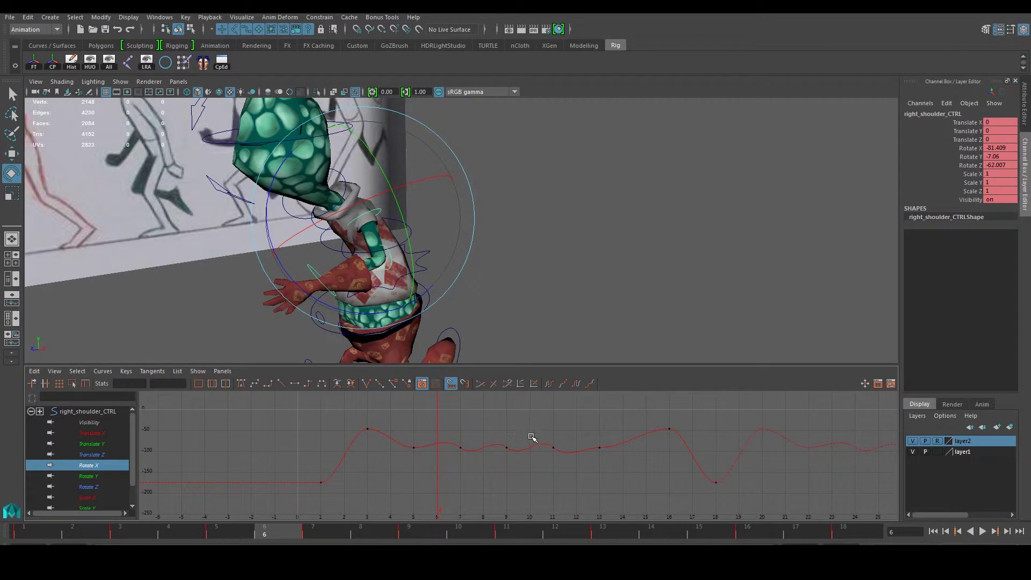
- Tilt the tangent of the right shoulder's Rotate X key at frame 13 upward so the curve rises smoothly toward frame 16
scroll(573, 455, "up", 3)
middle_click_drag(596, 449, 452, 466, "alt")
left_click_drag(581, 457, 644, 422)
middle_click_drag(636, 433, 591, 411, "alt")
middle_click_drag(547, 454, 570, 456, "alt")
scroll(494, 439, "up", 3)
left_click_drag(440, 419, 475, 457)
middle_click_drag(475, 443, 475, 455, "alt")
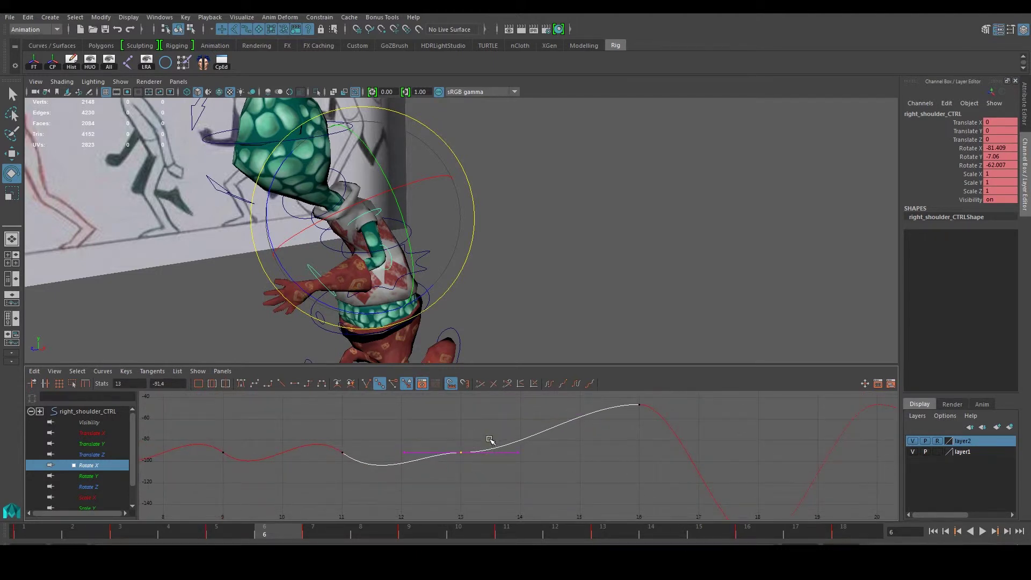
left_click_drag(509, 441, 525, 459)
middle_click_drag(524, 456, 526, 437)
left_click(593, 487)
- Inspect the right shoulder's Rotate X curve around the frame 18 loop point and the keys before it
middle_click_drag(428, 480, 482, 469, "alt")
middle_click_drag(395, 436, 487, 451, "alt")
middle_click_drag(383, 451, 541, 454, "alt")
right_click_drag(541, 453, 516, 455, "alt")
middle_click_drag(516, 453, 431, 430, "alt")
middle_click_drag(729, 440, 467, 417, "alt")
right_click_drag(467, 417, 569, 477, "alt")
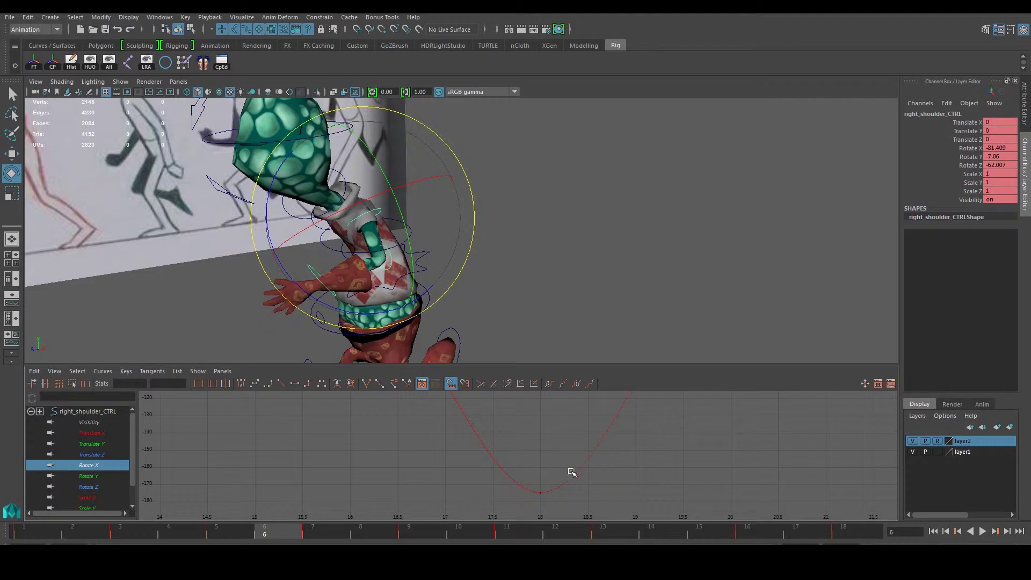
right_click_drag(572, 456, 520, 497, "alt")
middle_click_drag(484, 462, 573, 491, "alt")
right_click_drag(452, 451, 390, 449, "alt")
middle_click_drag(391, 453, 438, 452, "alt")
scroll(376, 447, "up", 3)
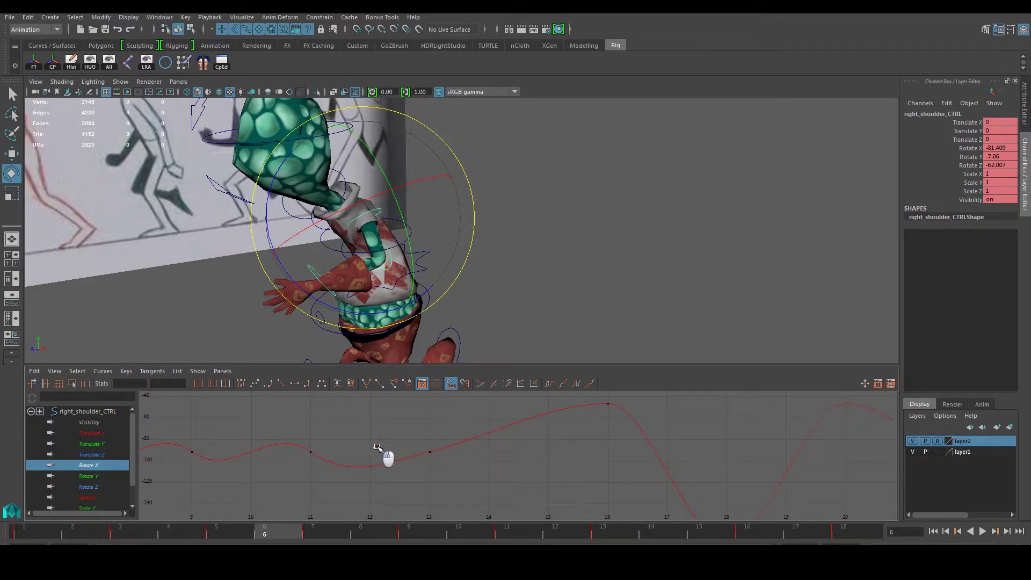
- Adjust the tangents of the right shoulder's Rotate X keys at frames 11 and 9 to soften the bumps between them
left_click_drag(274, 439, 335, 433)
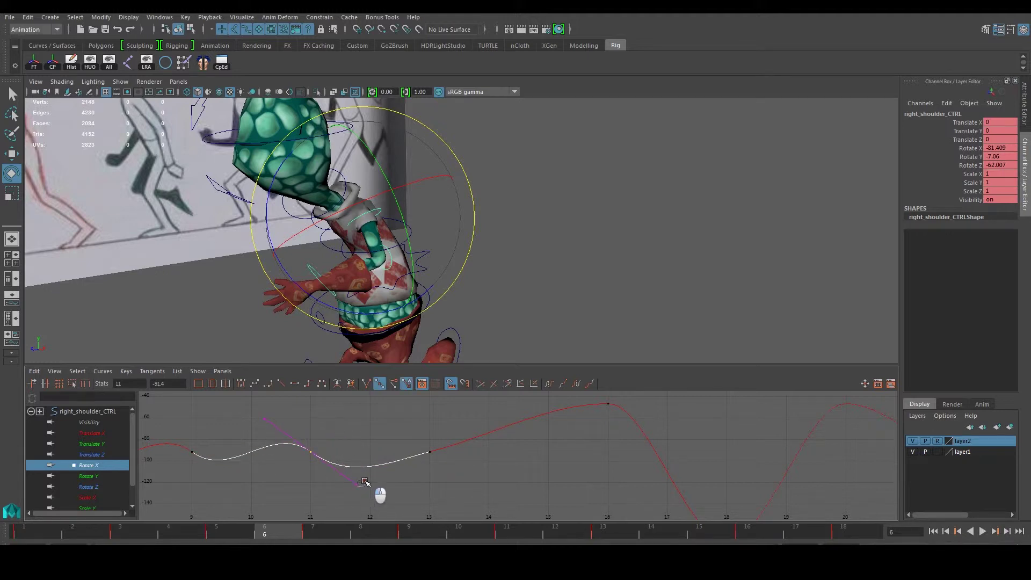
left_click(303, 438)
left_click_drag(304, 438, 364, 484)
middle_click_drag(363, 484, 363, 483)
middle_click_drag(212, 468, 322, 458, "alt")
left_click_drag(284, 455, 322, 432)
left_click_drag(328, 494, 364, 468)
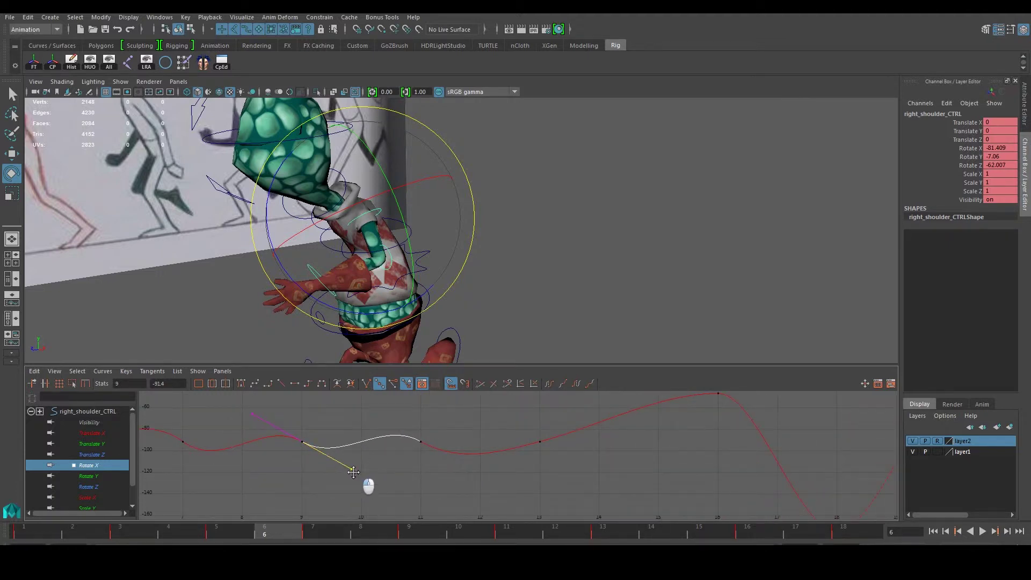
- Adjust the tangent of the Rotate X key at frame 7 and frame the whole curve
middle_click_drag(240, 448, 333, 440, "alt")
left_click_drag(242, 450, 307, 422)
left_click_drag(318, 470, 326, 463)
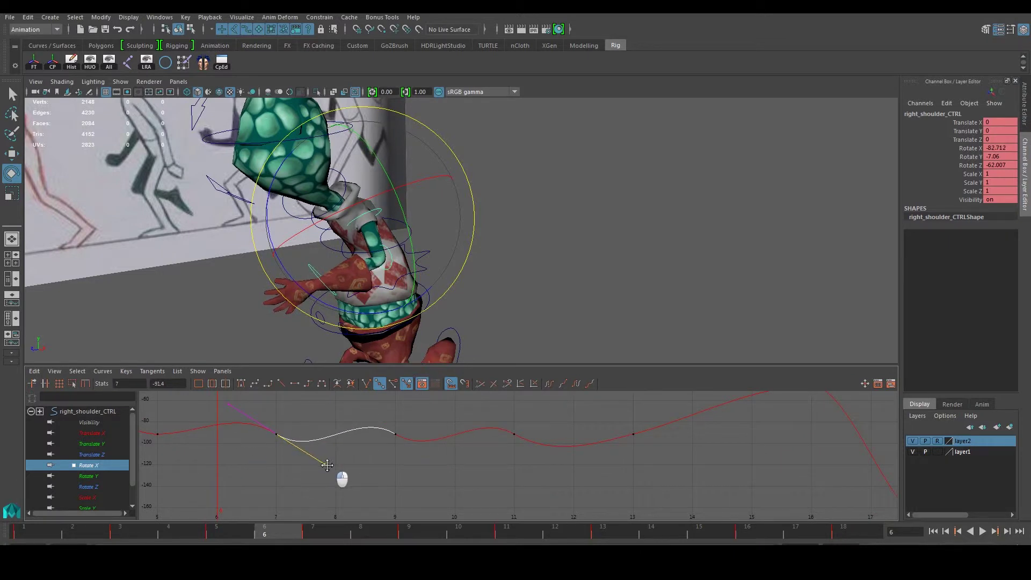
key("a")
left_click(364, 479)
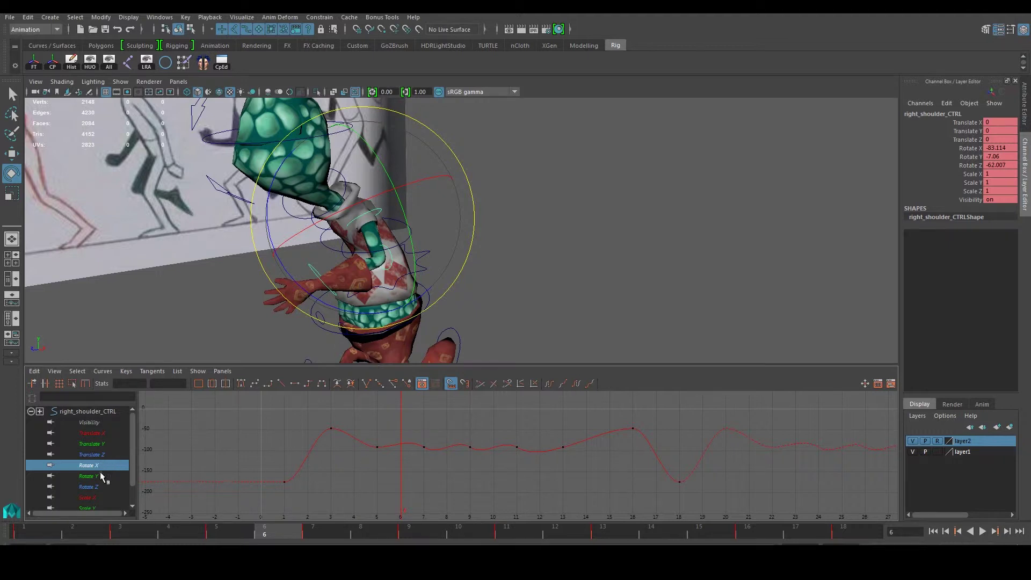
- Set the post infinity of the right shoulder's Rotate Y curve to Cycle
left_click(91, 476)
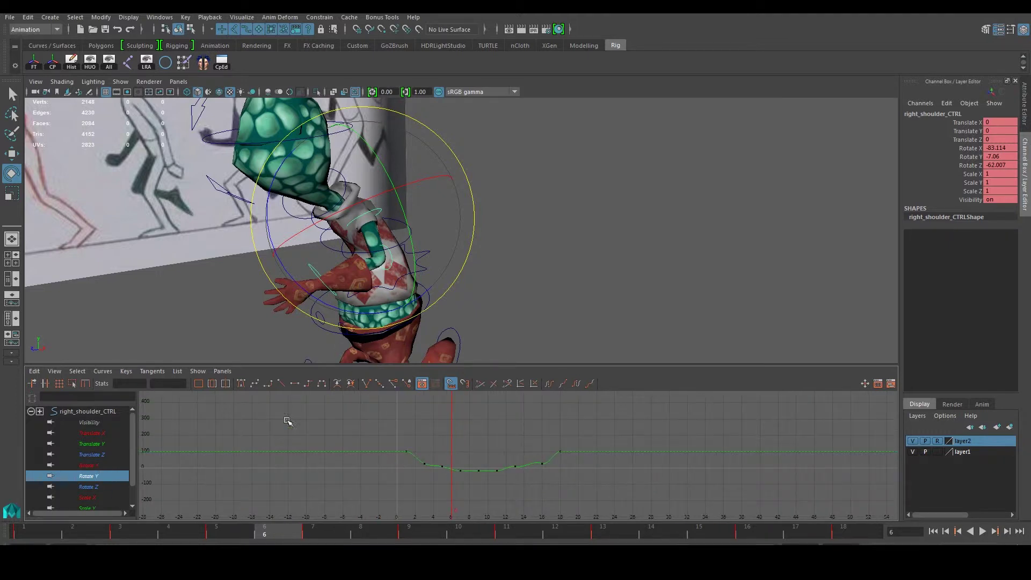
left_click(110, 372)
mouse_move(162, 161)
left_click(237, 169)
scroll(548, 449, "up", 4)
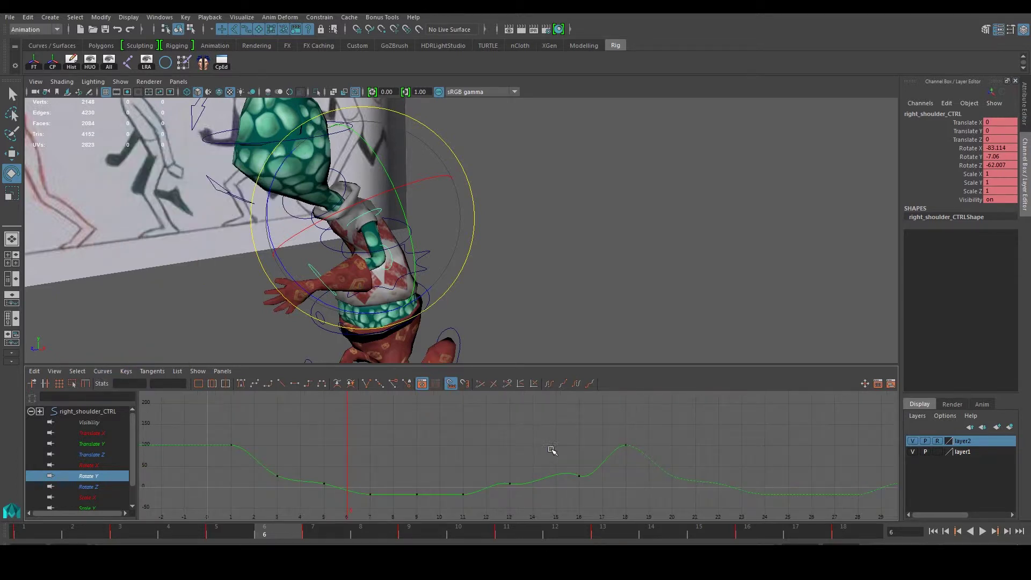
- Tilt the tangent of the right shoulder's Rotate Y key at frame 16 upward to smooth the rise toward frame 18
middle_click_drag(599, 450, 472, 461, "alt")
scroll(487, 419, "up", 2)
left_click(442, 430)
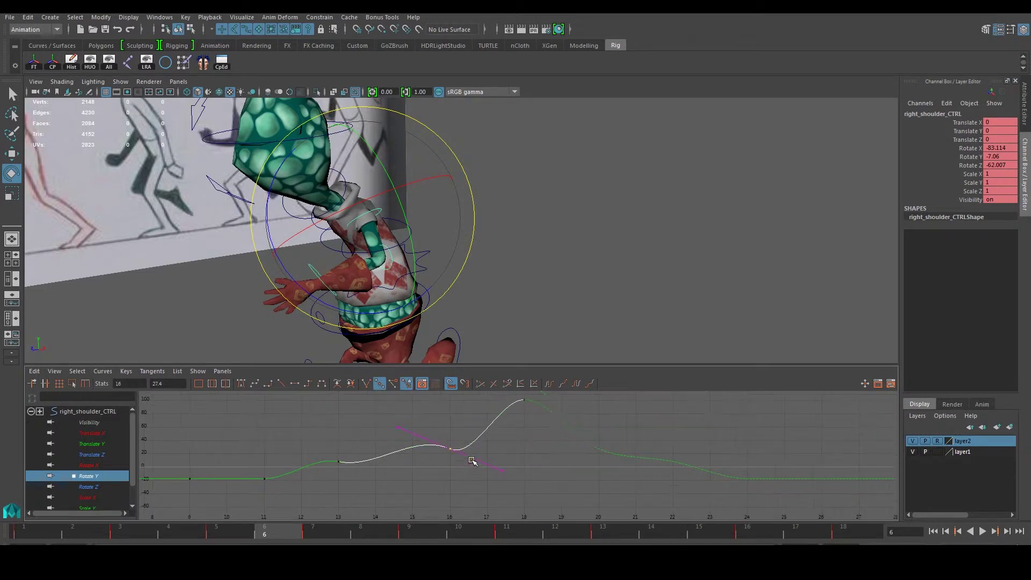
left_click(505, 472)
middle_click_drag(505, 472, 517, 428)
middle_click_drag(316, 457, 473, 438, "alt")
left_click(323, 439)
- Adjust the tangent of the right shoulder's Rotate Y key at frame 3 to smooth the curve's descent
middle_click_drag(666, 398, 663, 431, "alt")
right_click_drag(664, 431, 472, 479, "alt")
middle_click_drag(330, 453, 392, 449, "alt")
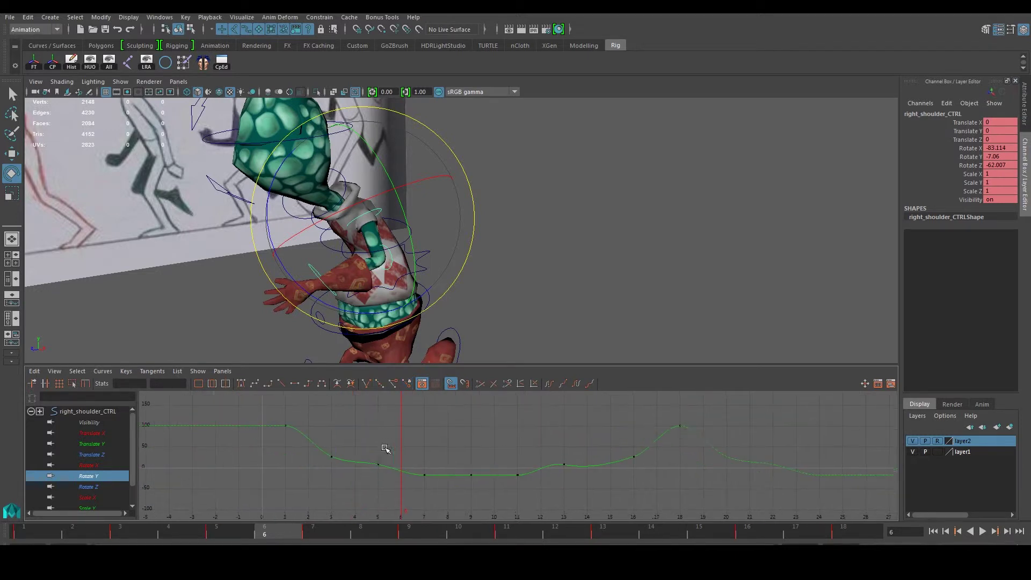
left_click_drag(327, 453, 386, 483)
middle_click_drag(386, 483, 379, 491)
left_click_drag(378, 491, 380, 487)
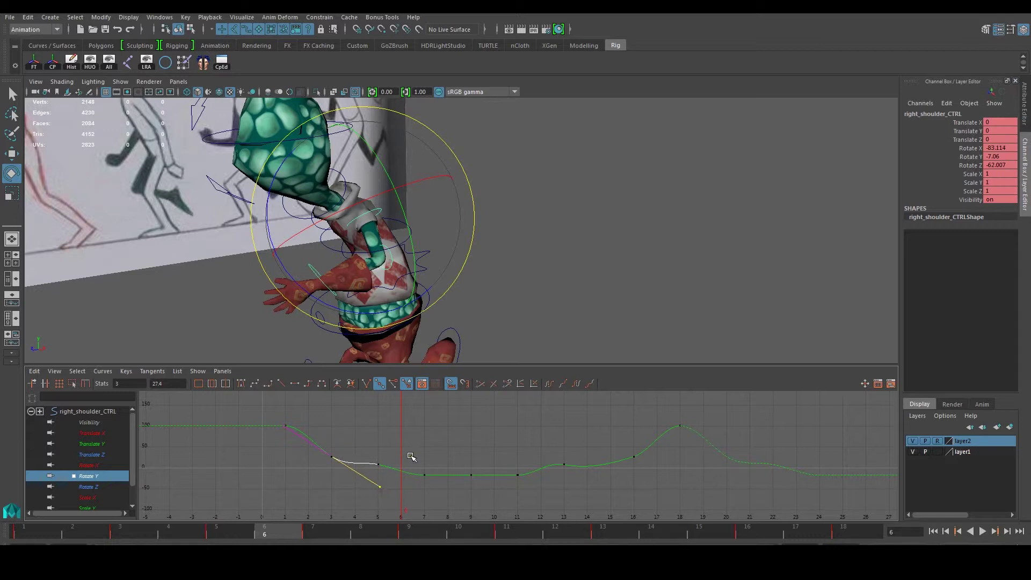
- Examine the remaining keys of the right shoulder's Rotate Y curve for uneven transitions
left_click_drag(409, 455, 433, 485)
scroll(454, 474, "up", 2)
middle_click_drag(460, 471, 408, 469, "alt")
scroll(529, 450, "down", 2)
middle_click_drag(547, 451, 562, 475, "alt")
scroll(545, 438, "down", 3)
left_click(499, 474)
scroll(521, 473, "up", 3)
middle_click_drag(452, 468, 482, 432, "alt")
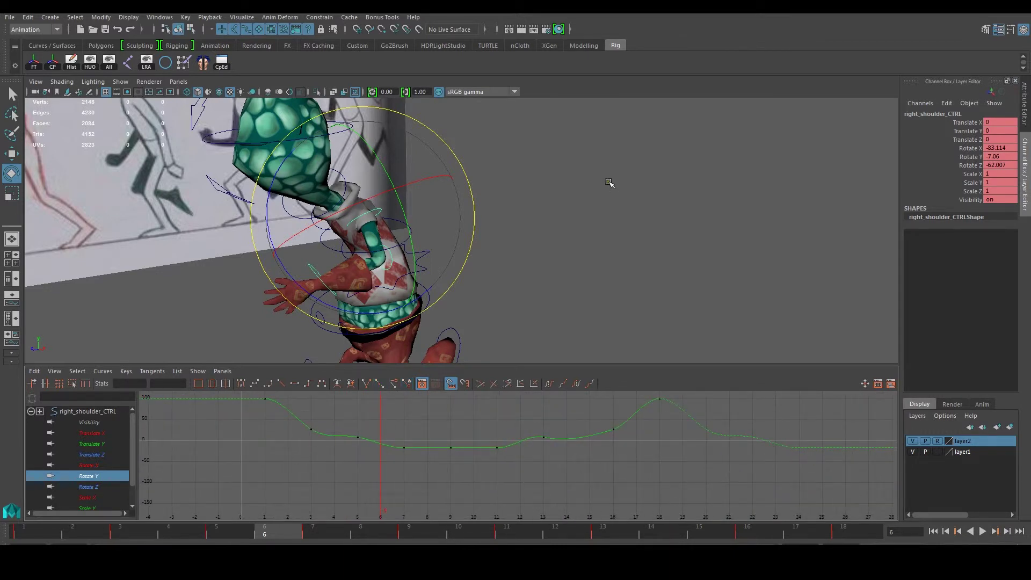
- Select the right elbow control and go through its translate and rotate curves individually in the Graph Editor
left_click(610, 183)
left_click_drag(610, 183, 472, 258, "alt")
left_click(384, 270)
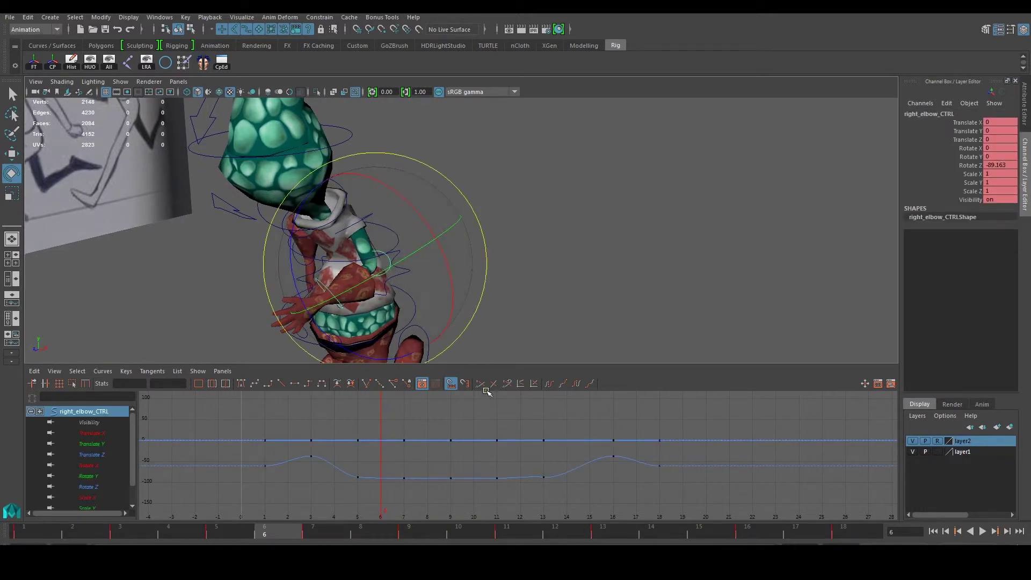
left_click(91, 445)
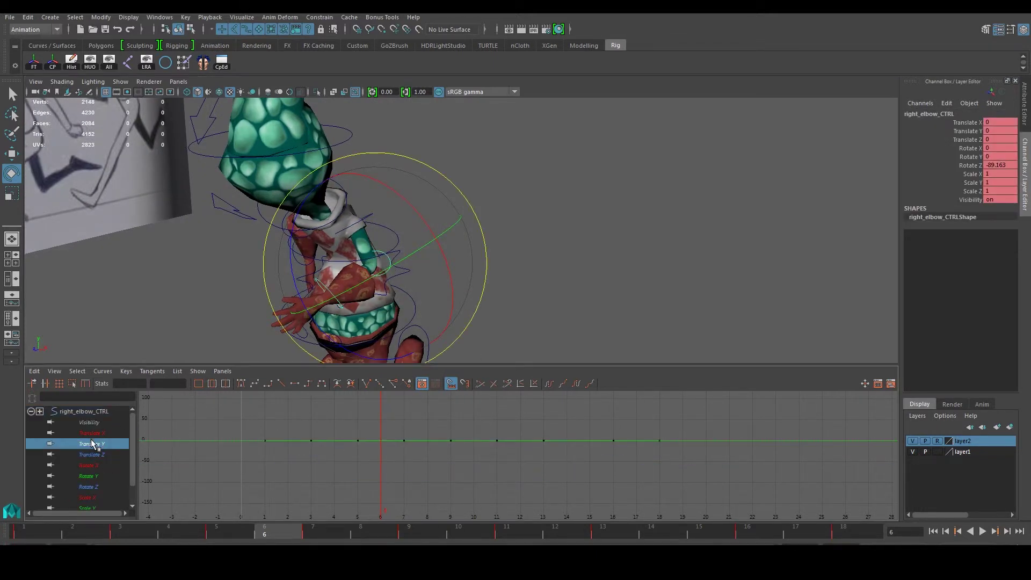
left_click(97, 434)
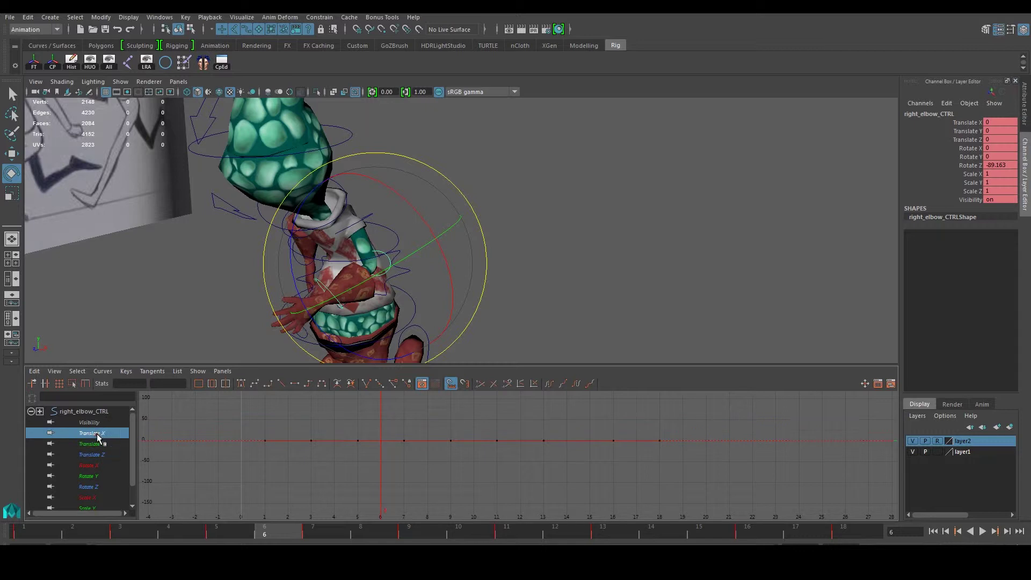
left_click(100, 465)
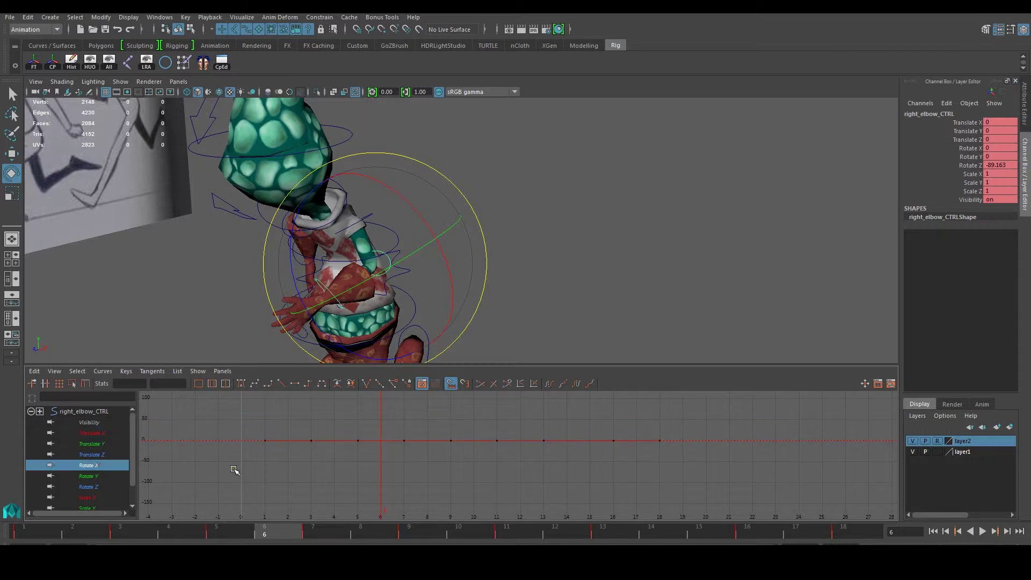
key("f")
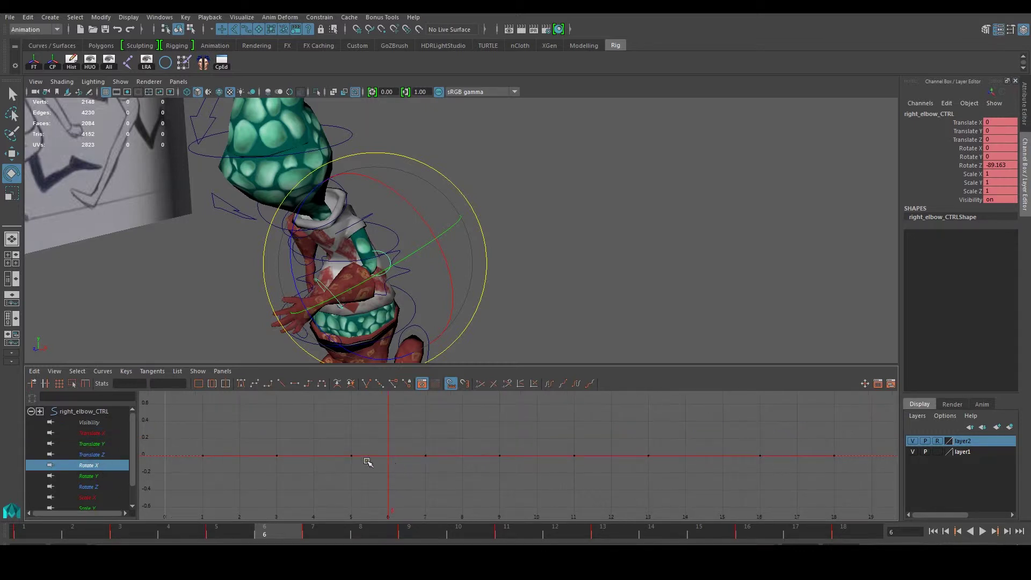
left_click(96, 476)
- Isolate the right elbow's Rotate Z curve and tilt the tangent of its frame 13 key upward to remove the bump
left_click(99, 485)
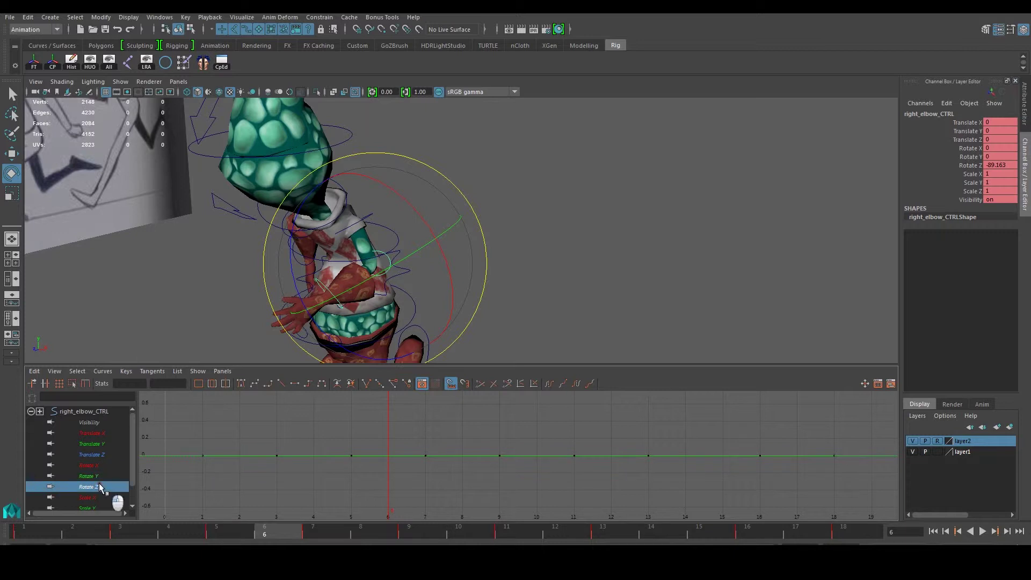
key("f")
key("f")
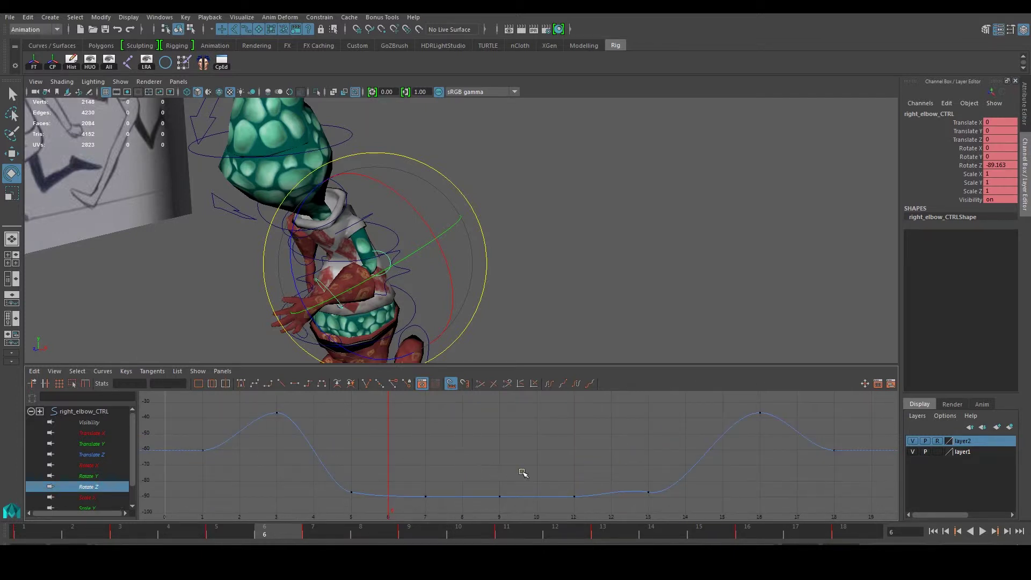
left_click(549, 487)
key("f")
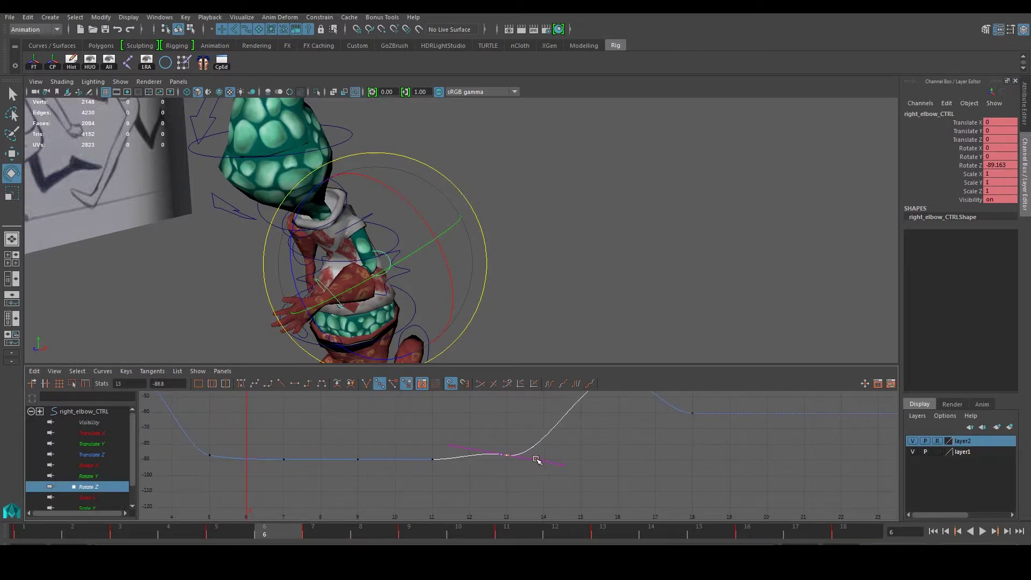
left_click_drag(557, 470, 560, 439)
left_click(584, 453)
- Adjust the tangent of the right elbow's Rotate Z key at frame 5 so the curve eases into its low section
scroll(589, 455, "down", 5)
middle_click_drag(564, 451, 614, 454, "alt")
left_click_drag(348, 450, 392, 474)
scroll(393, 476, "up", 5)
left_click_drag(224, 442, 250, 462)
middle_click_drag(232, 451, 235, 441)
left_click_drag(235, 440, 235, 452)
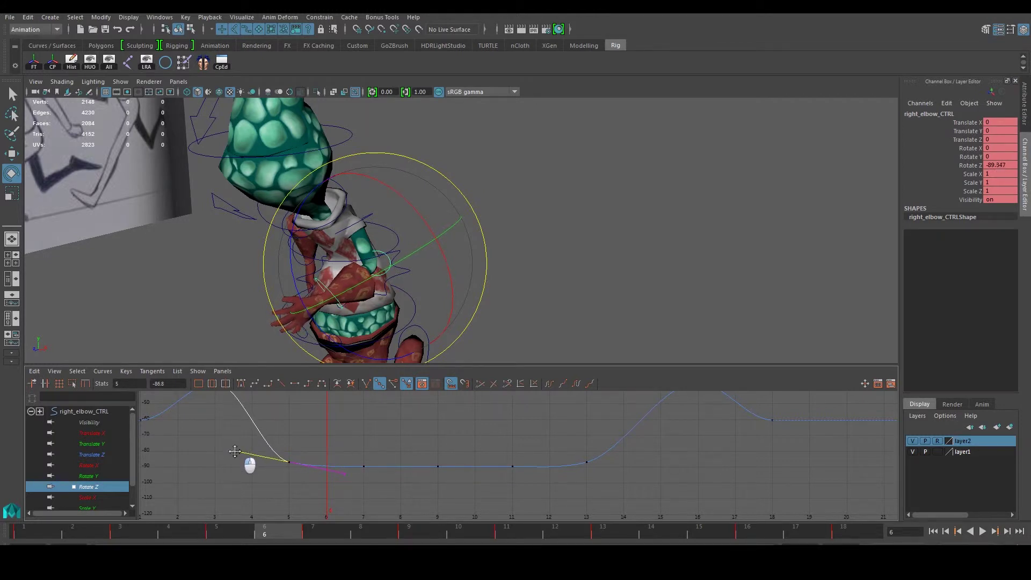
left_click(316, 433)
key("a")
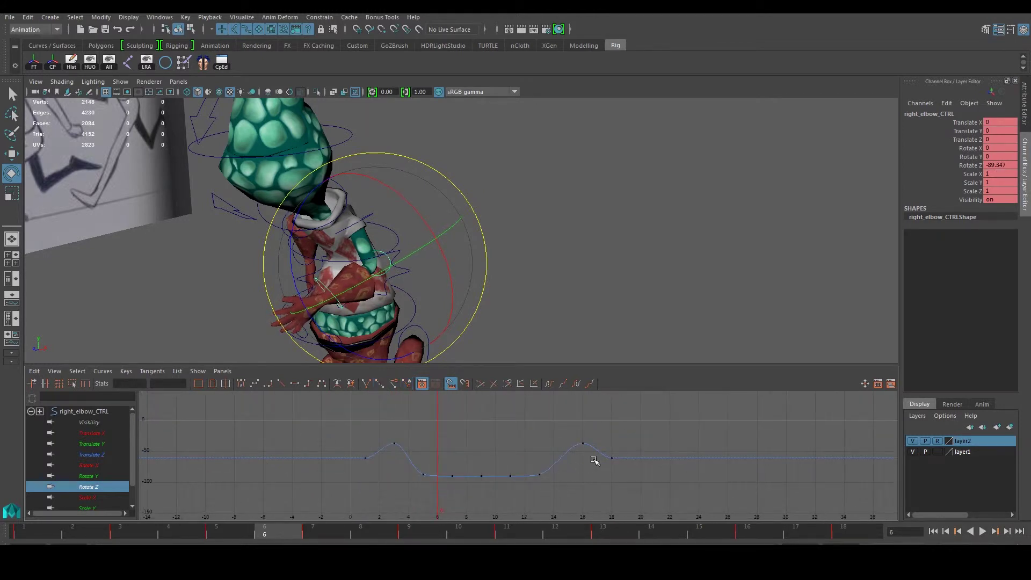
- Set the post infinity of the right elbow's Rotate Z curve to Cycle
left_click(103, 371)
mouse_move(177, 160)
left_click(241, 170)
key("f")
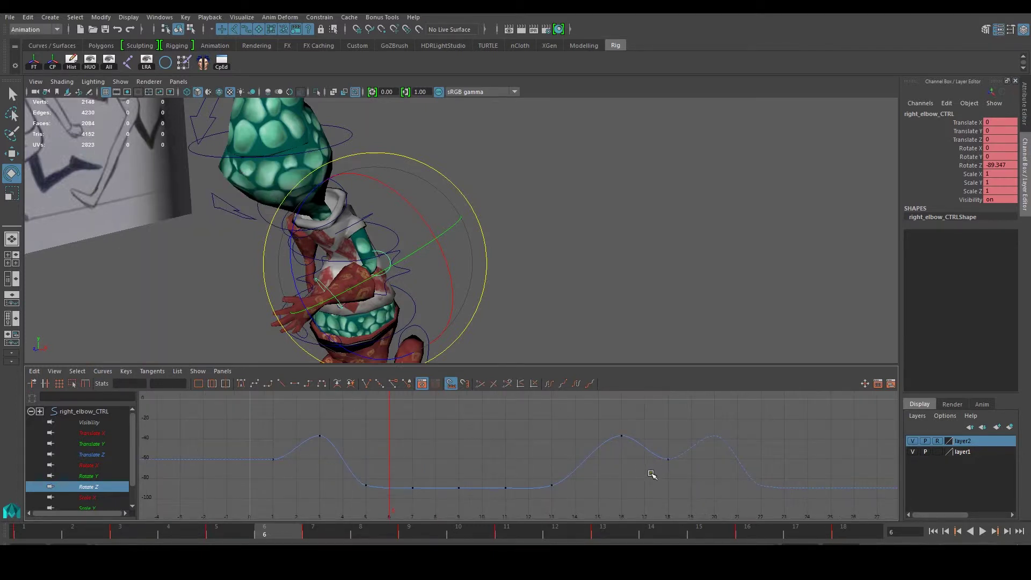
- Select the right wrist control and frame all its animation curves in the Graph Editor
left_click(537, 242)
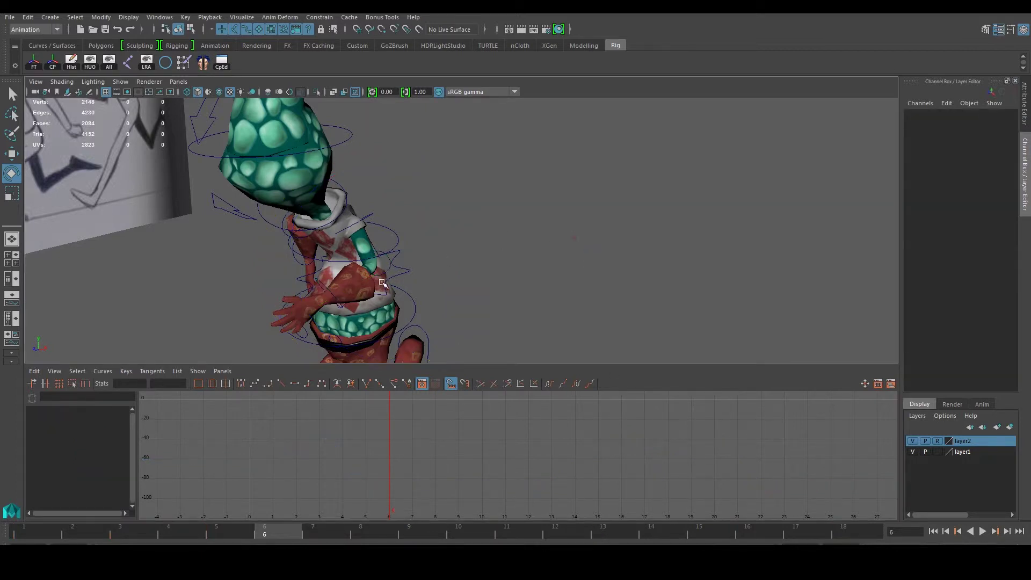
left_click_drag(394, 281, 285, 294, "alt")
left_click(329, 244)
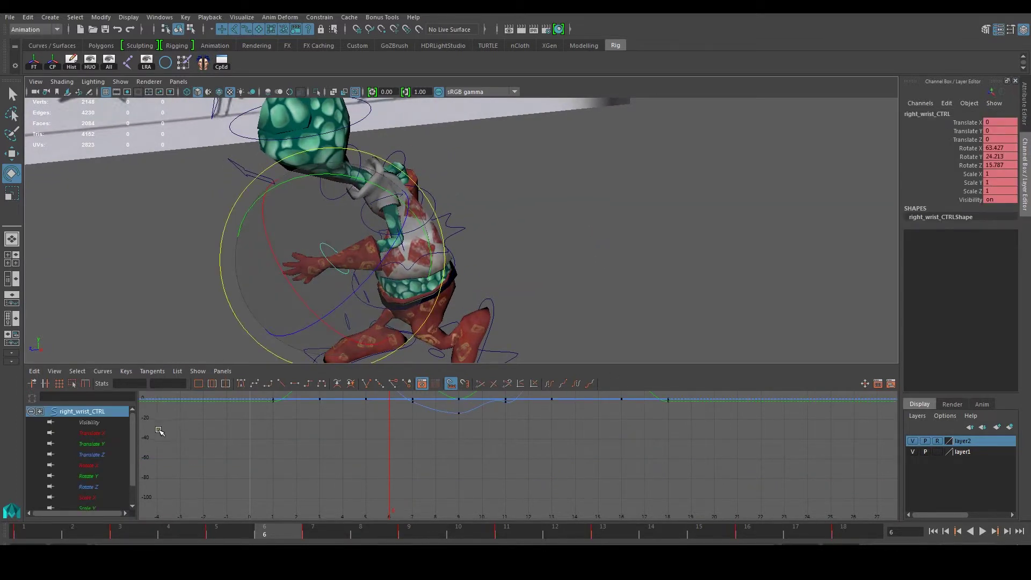
key("a")
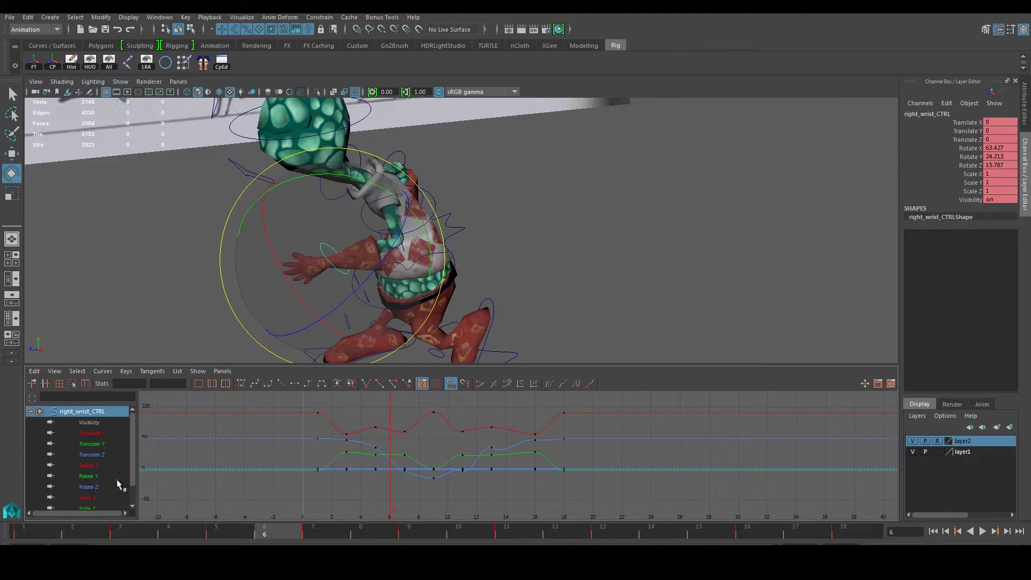
- Set the post infinity of the right wrist's Rotate X curve to Cycle
left_click(90, 465)
key("f")
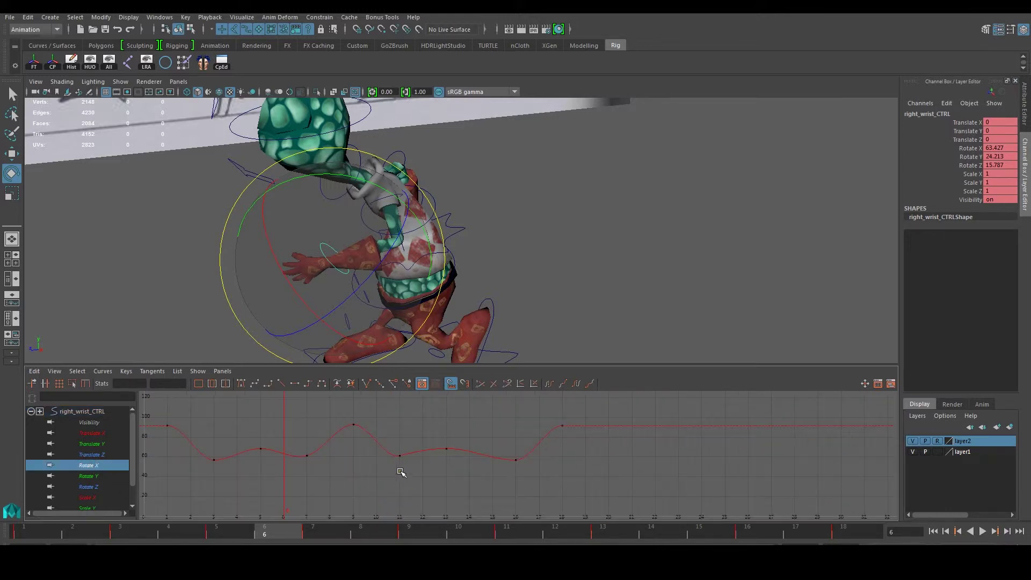
left_click(103, 371)
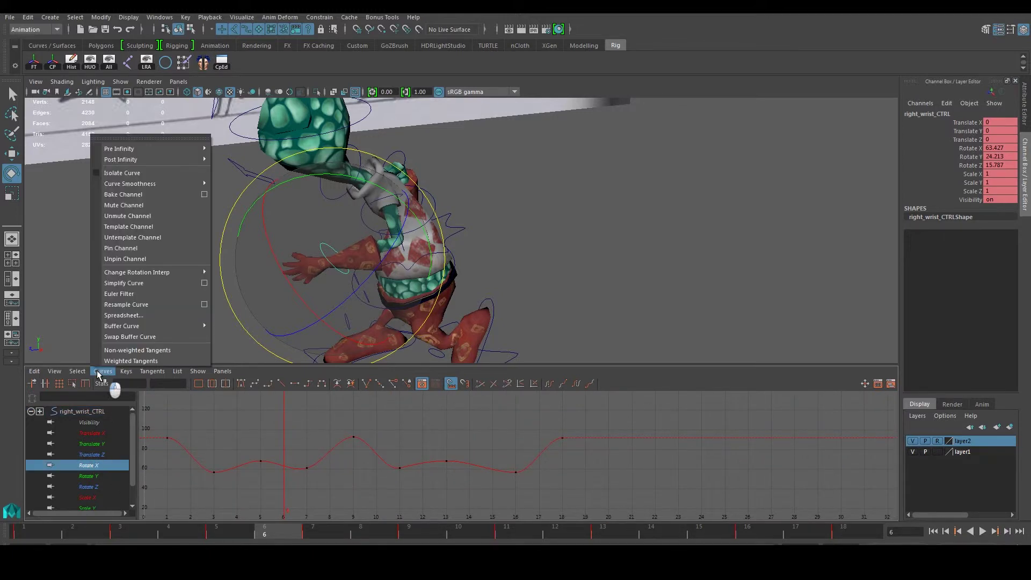
mouse_move(183, 160)
left_click(232, 169)
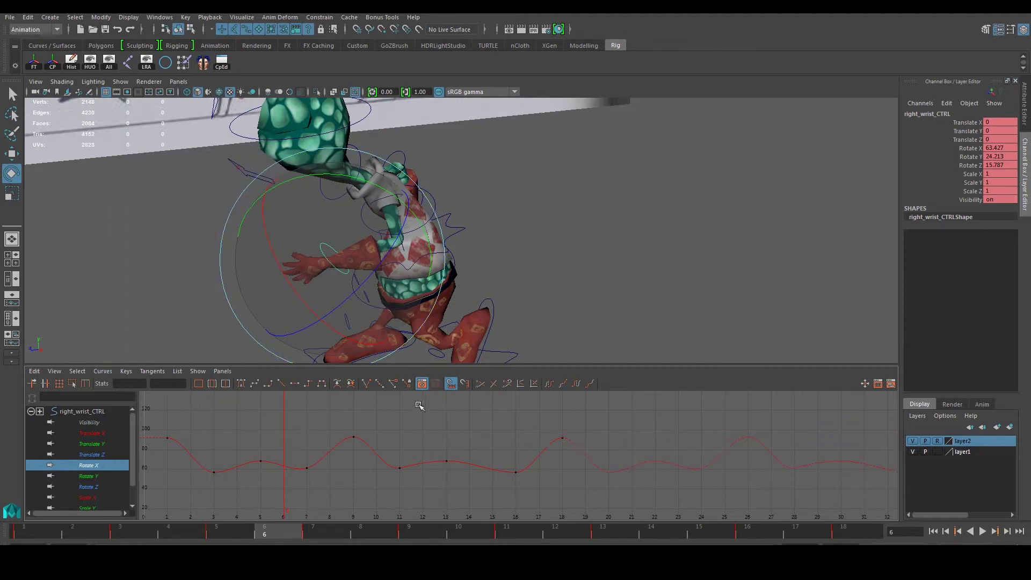
- Adjust the tangents of the right wrist's Rotate X keys at frames 16 and 18 so the curve flows into its cycle
left_click_drag(507, 462, 526, 482)
middle_click_drag(537, 485, 499, 465, "alt")
left_click_drag(525, 447, 542, 462)
middle_click_drag(539, 457, 538, 450)
left_click_drag(537, 448, 539, 442)
left_click(487, 478)
middle_click_drag(417, 463, 528, 474, "alt")
middle_click_drag(447, 472, 333, 470, "alt")
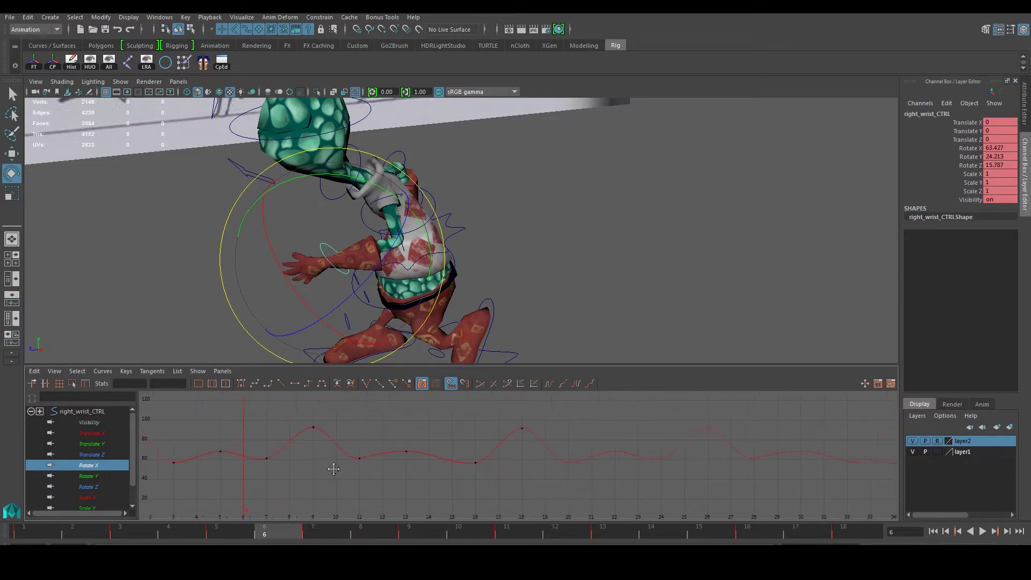
scroll(340, 457, "up", 5)
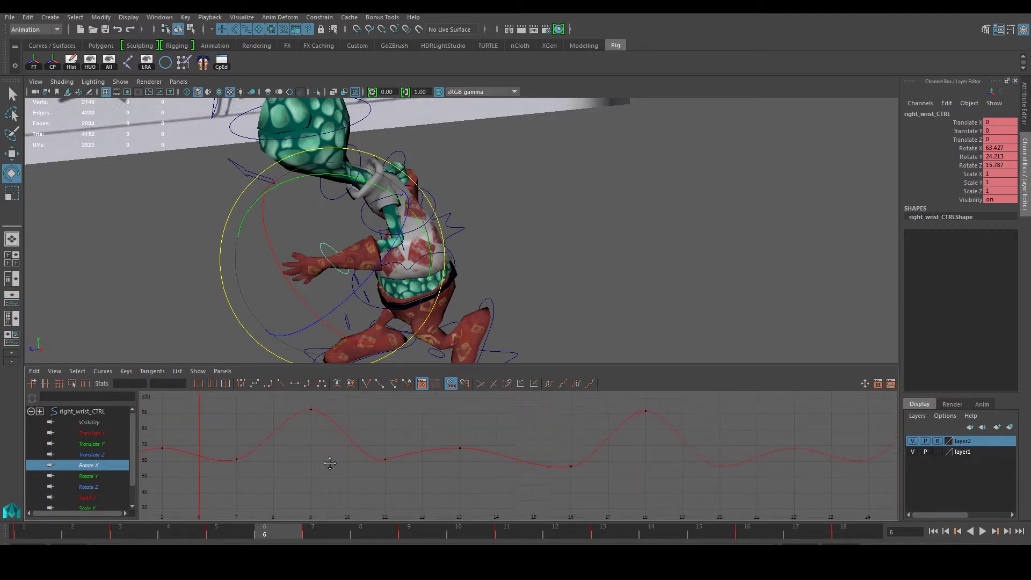
- Smooth the right wrist's Rotate X curve around frames 11 and 13, raising the frame 13 key slightly
left_click(358, 478)
mouse_move(392, 456)
left_mouse_down()
mouse_move(421, 465)
mouse_move(412, 457)
left_mouse_up()
middle_click_drag(412, 457, 413, 450)
left_click(443, 454)
mouse_move(431, 461)
left_mouse_down()
mouse_move(420, 476)
mouse_move(442, 452)
left_mouse_up()
middle_click_drag(434, 462, 601, 456)
left_click(448, 437)
scroll(276, 463, "down", 4)
middle_click_drag(342, 453, 261, 463, "alt")
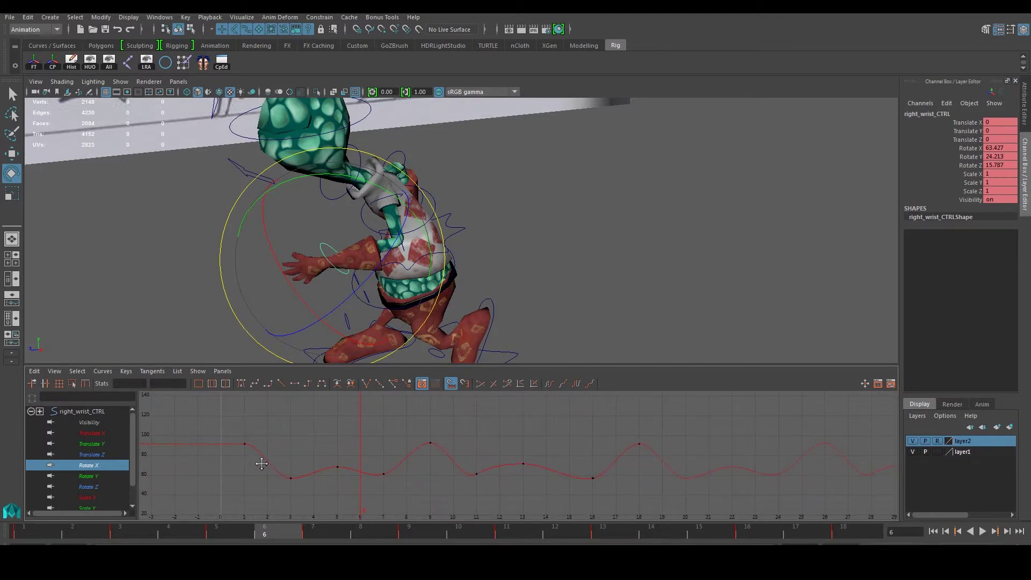
- Isolate the right wrist's Rotate Y curve in the Graph Editor and frame its keys
left_click(88, 476)
key("f")
left_click_drag(321, 494, 630, 427)
key("f")
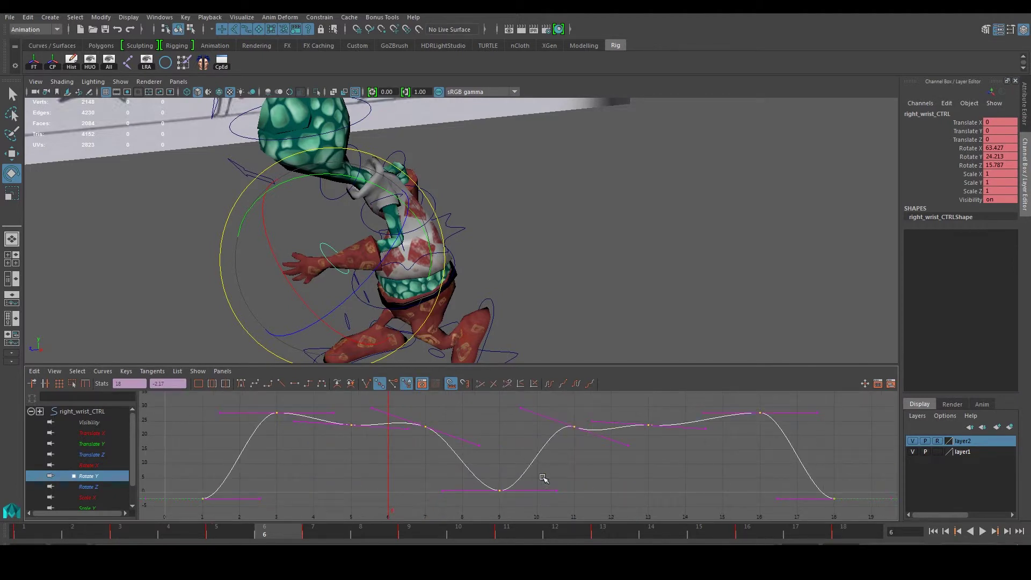
left_click(583, 486)
scroll(577, 482, "down", 3)
middle_click_drag(569, 482, 559, 490, "alt")
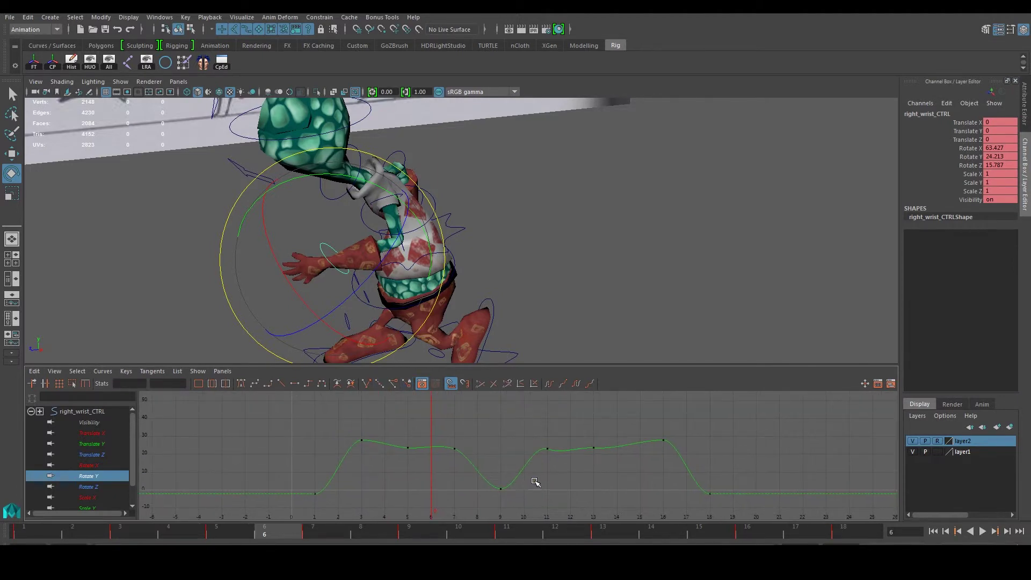
- Level the right wrist's Rotate Y curve between frames 11 and 13 by adjusting the key tangents
left_click_drag(396, 441, 419, 460)
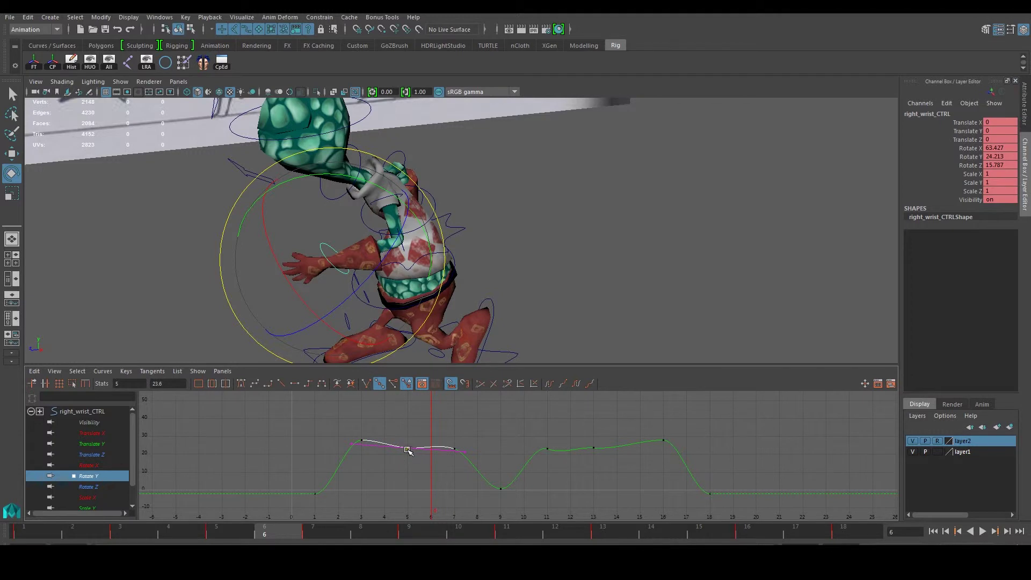
scroll(409, 448, "up", 3)
middle_click_drag(646, 442, 542, 463, "alt")
left_click_drag(453, 469, 518, 497)
middle_click_drag(518, 496, 575, 432)
left_click(566, 447)
left_click_drag(526, 436, 591, 450)
middle_click_drag(591, 450, 593, 438)
left_click(580, 423)
- Level the right wrist's Rotate Y curve between frames 5 and 7 by adjusting the key tangents
middle_click_drag(515, 447, 592, 453, "alt")
left_click_drag(304, 438, 319, 452)
left_click_drag(261, 432, 310, 447)
left_click(291, 419)
left_click_drag(209, 429, 300, 438)
middle_click_drag(296, 436, 297, 414)
left_click(334, 421)
scroll(461, 444, "down", 5)
middle_click_drag(490, 444, 380, 440, "alt")
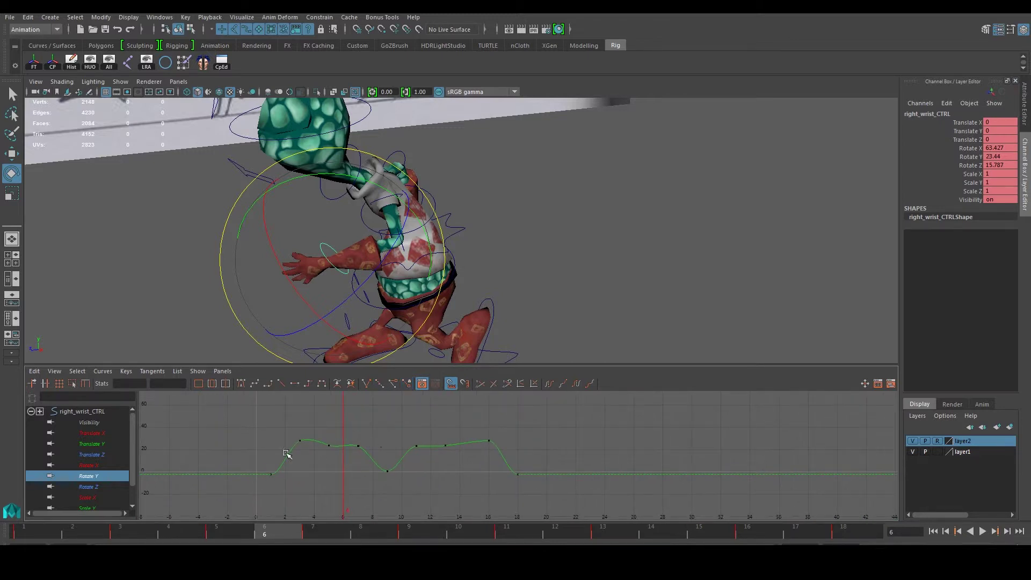
- Maximize the perspective view and play the run cycle while orbiting around the character
left_click(544, 249)
left_click_drag(523, 252, 569, 255, "alt")
scroll(572, 259, "down", 3)
key("space")
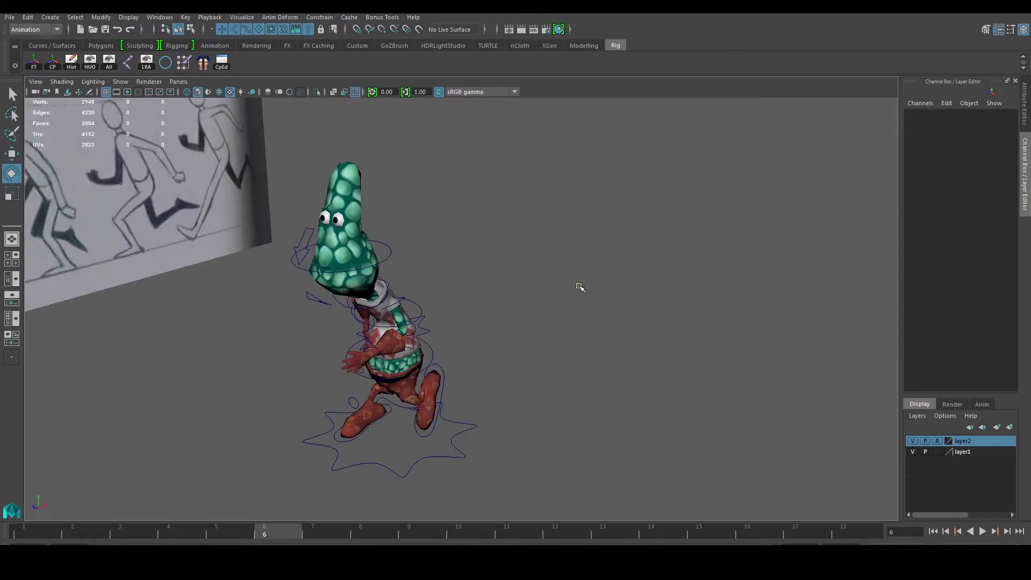
left_click_drag(670, 351, 676, 354, "alt")
left_click(983, 531)
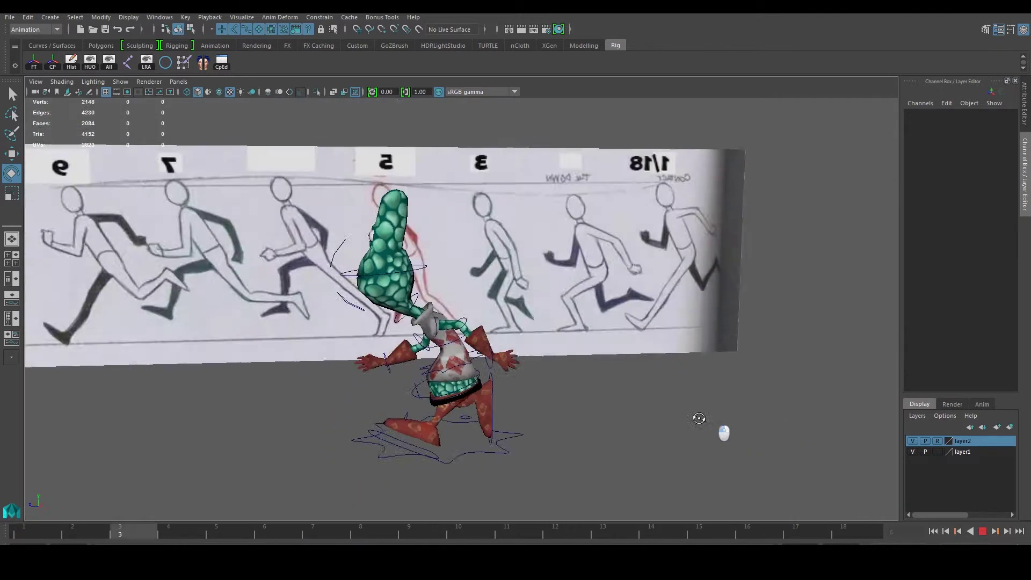
left_click_drag(666, 417, 736, 445, "alt")
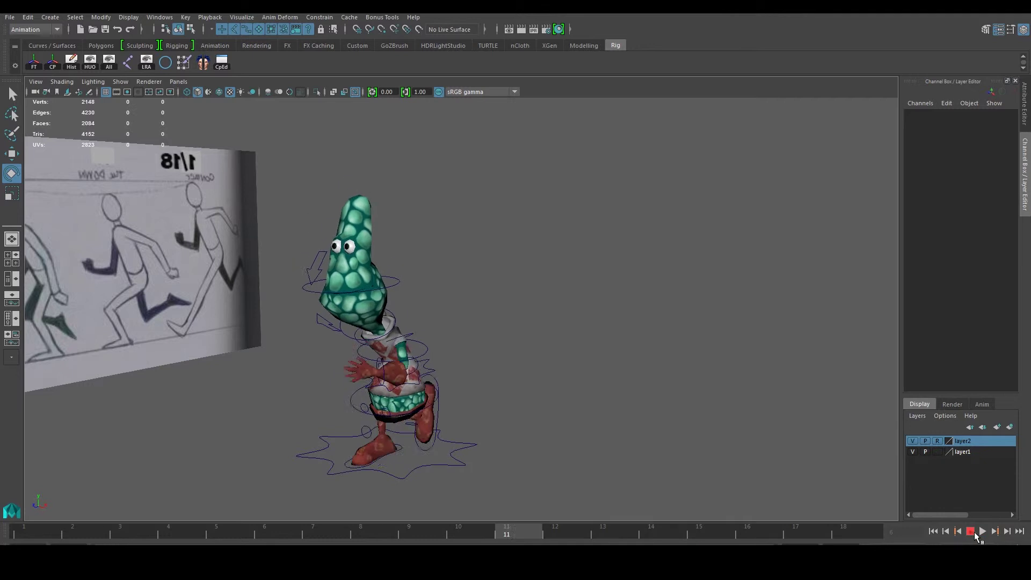
left_click(984, 532)
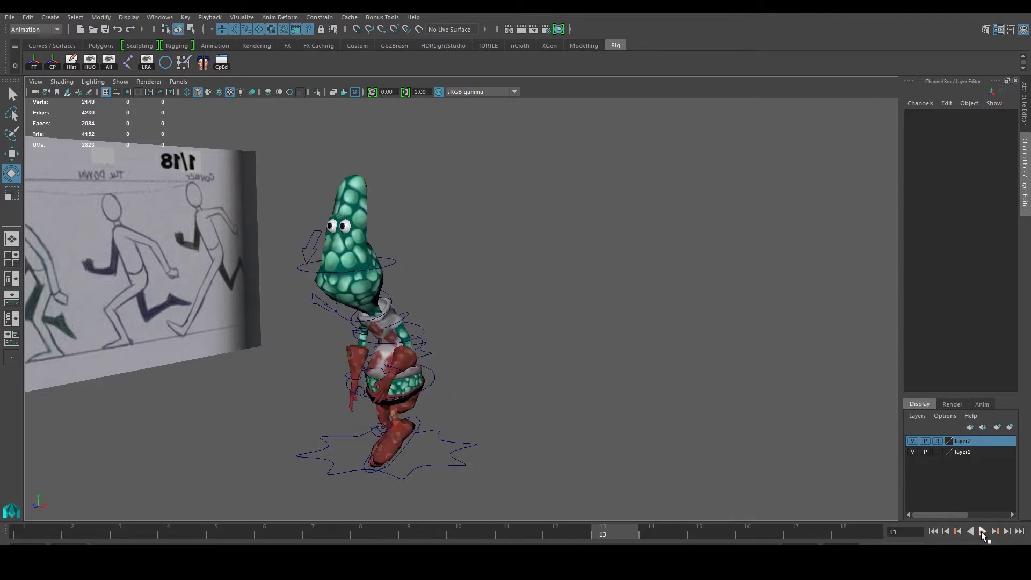
- Hide the rig's control curves in the viewport and play the run cycle to check the arm motion
left_click(120, 82)
left_click(157, 138)
left_click_drag(574, 335, 597, 328, "alt")
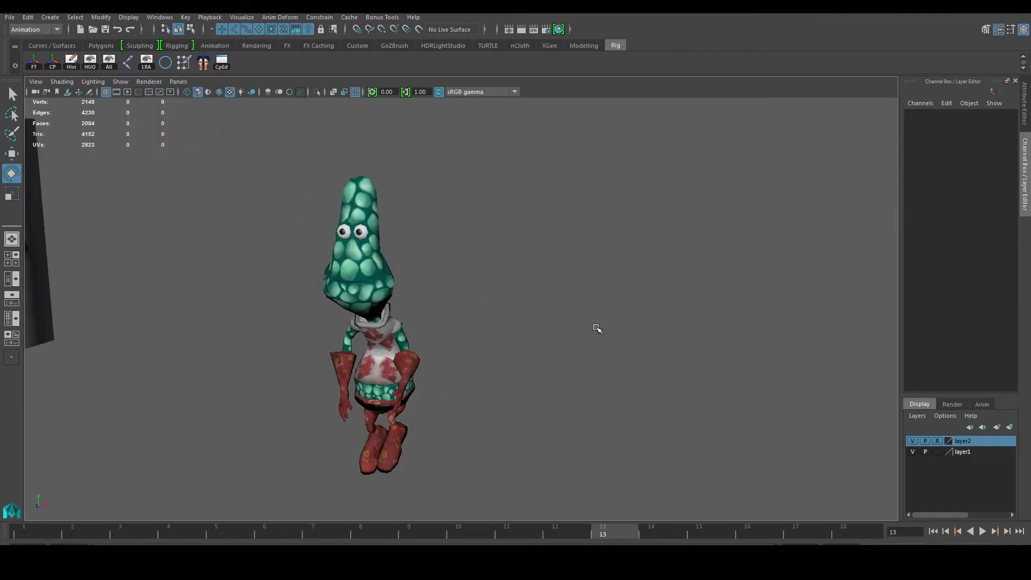
left_click(983, 531)
left_click_drag(771, 444, 657, 425, "alt")
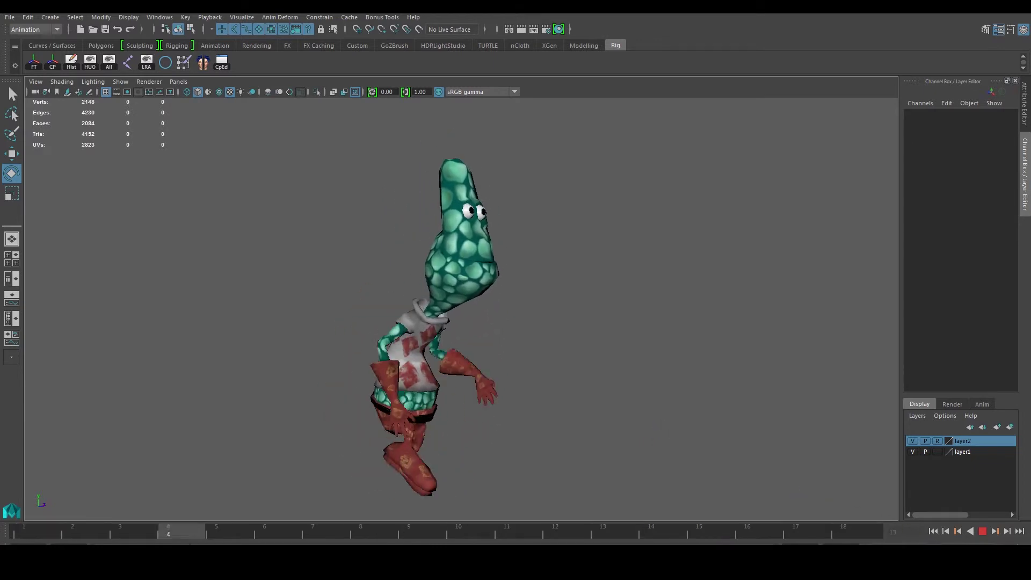
key("Escape")
left_click_drag(537, 374, 387, 384, "alt")
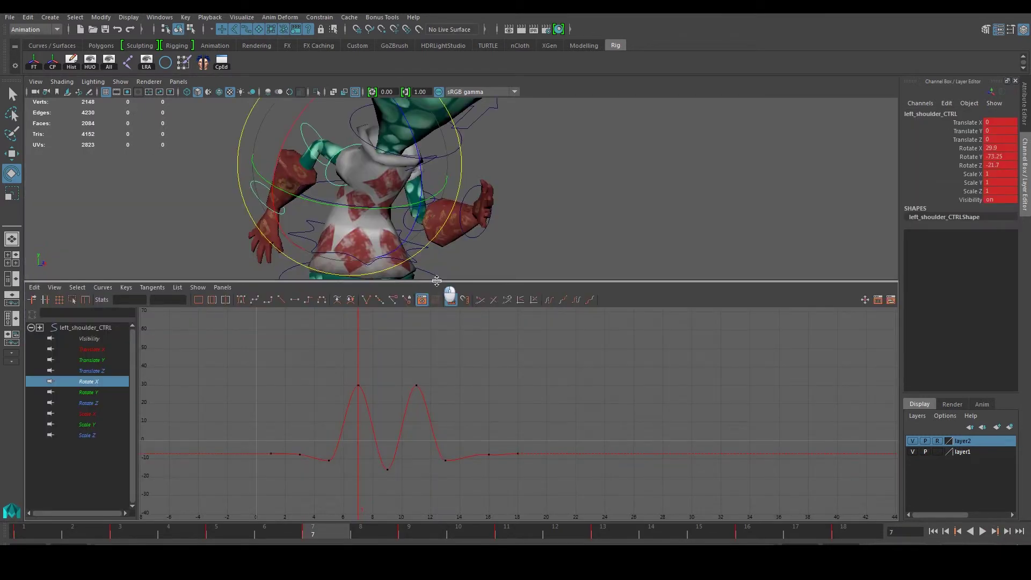
- Set the post infinity of the left shoulder's Rotate X curve to Cycle
left_click_drag(454, 293, 443, 321)
scroll(456, 451, "up", 5)
middle_click_drag(454, 456, 466, 369, "alt")
middle_click_drag(381, 404, 432, 436, "alt")
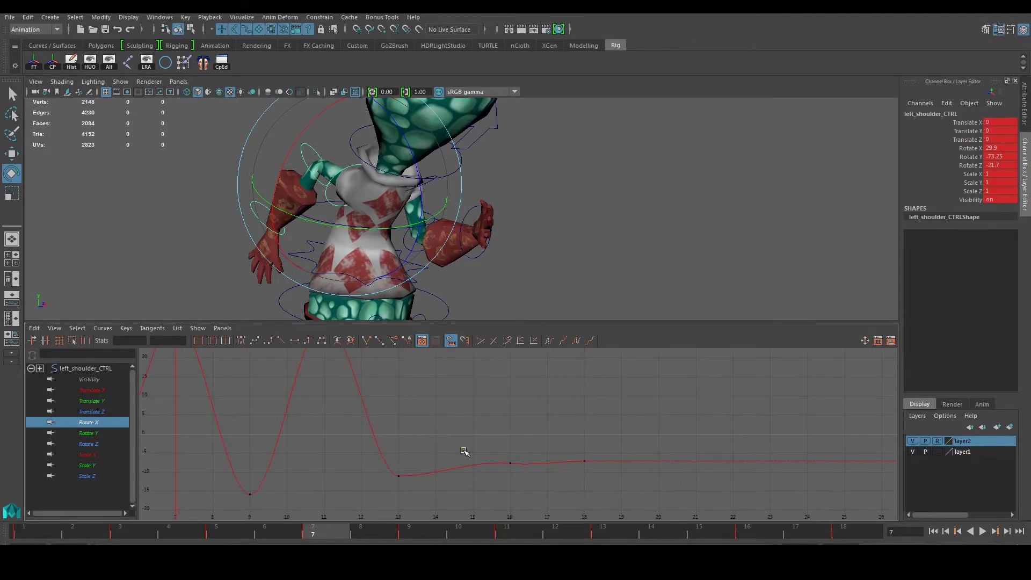
left_click_drag(487, 453, 517, 479)
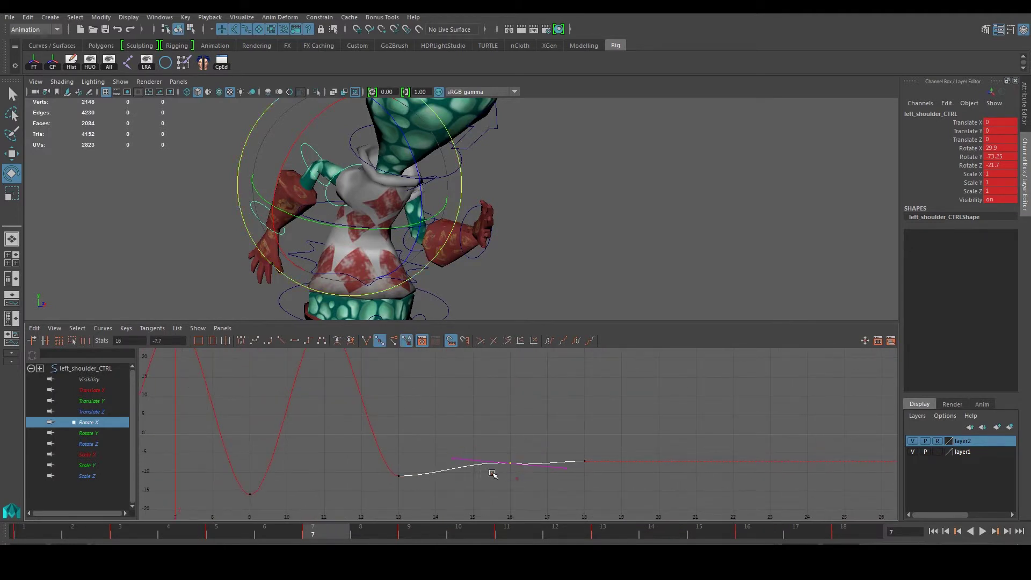
left_click(103, 328)
mouse_move(114, 348)
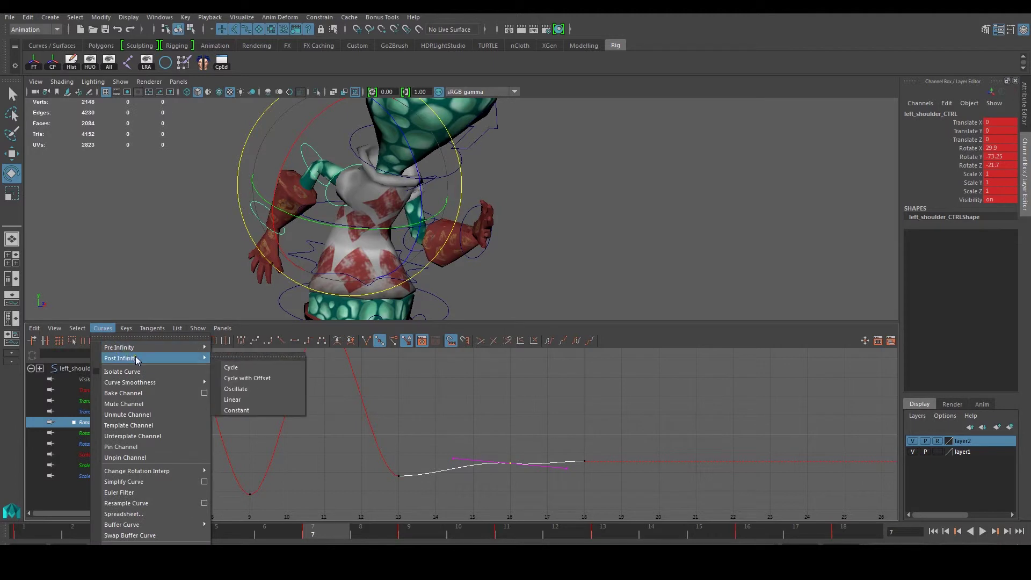
left_click(231, 367)
- Adjust the tangent of the left shoulder's Rotate X key at frame 16 so the curve rises smoothly to frame 18
left_click_drag(495, 450, 542, 476)
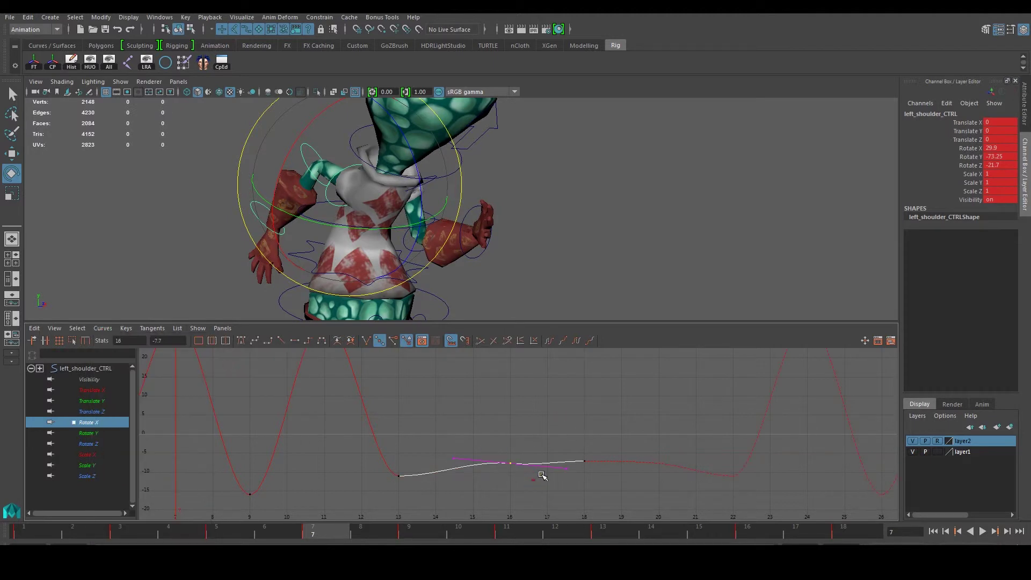
left_click(568, 469)
left_click(577, 416)
key("a")
scroll(542, 435, "up", 3)
- Break the tangents of the left shoulder's Rotate X key at frame 18 and adjust its handles separately
left_click(594, 447)
left_click(365, 341)
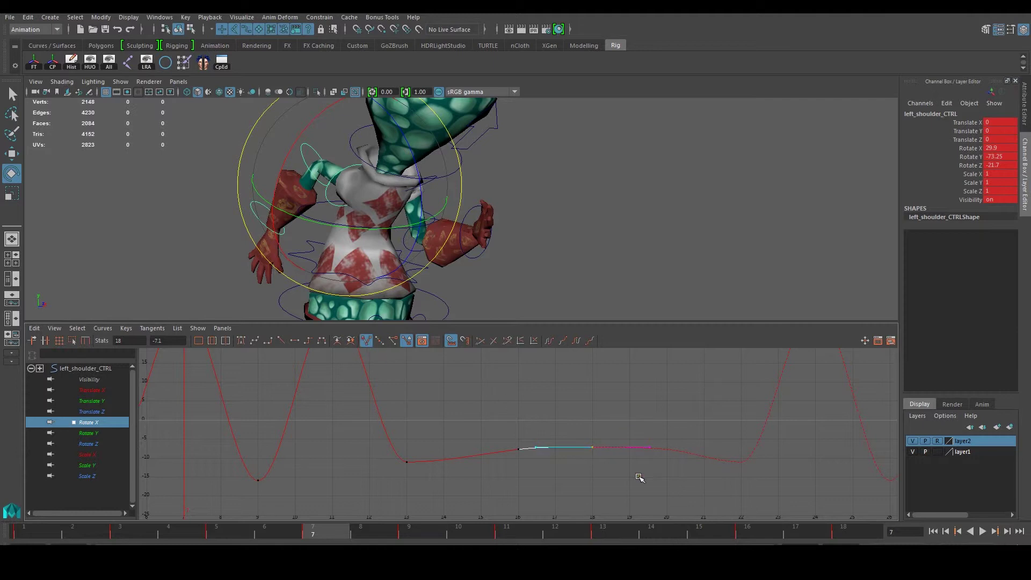
middle_click_drag(656, 445, 656, 449)
left_click_drag(511, 428, 540, 449)
left_click(536, 446)
- Raise the left shoulder's Rotate X key at frame 18 to about -6.25
left_click(591, 448)
left_click_drag(593, 448, 593, 443)
left_click(598, 429)
- Raise the left shoulder's Rotate X key at frame 1 slightly to match the last key
right_click_drag(604, 440, 490, 456, "alt")
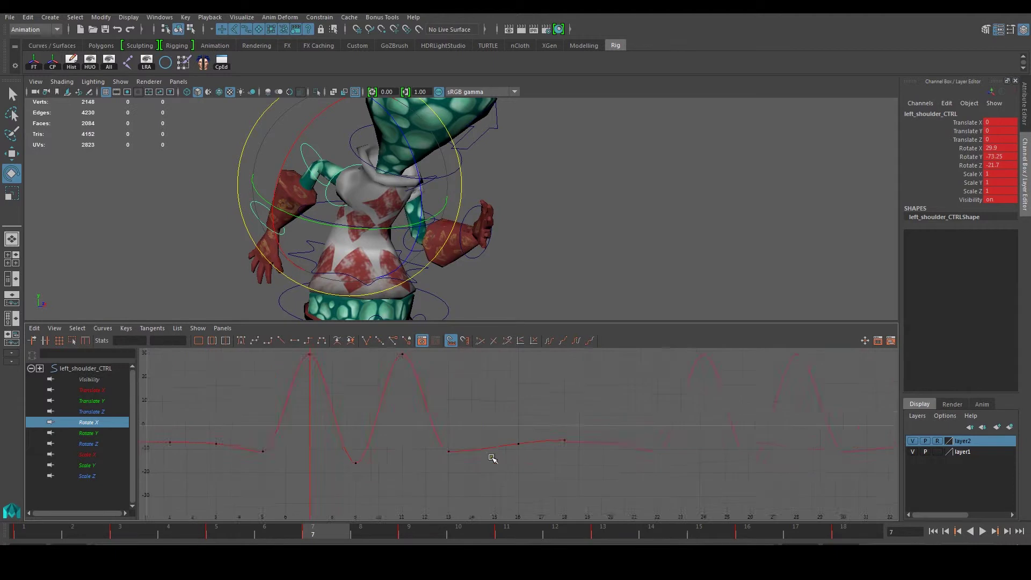
middle_click_drag(491, 456, 645, 450, "alt")
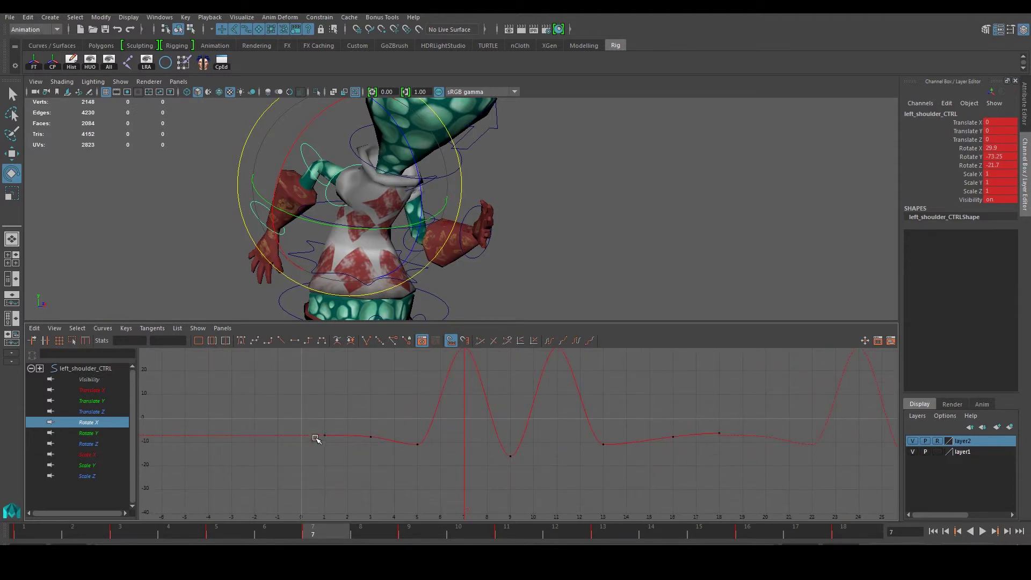
left_click(325, 435)
left_click(382, 436)
middle_click_drag(394, 435, 349, 424, "alt")
left_click_drag(283, 420, 294, 434)
middle_click_drag(290, 432, 291, 428)
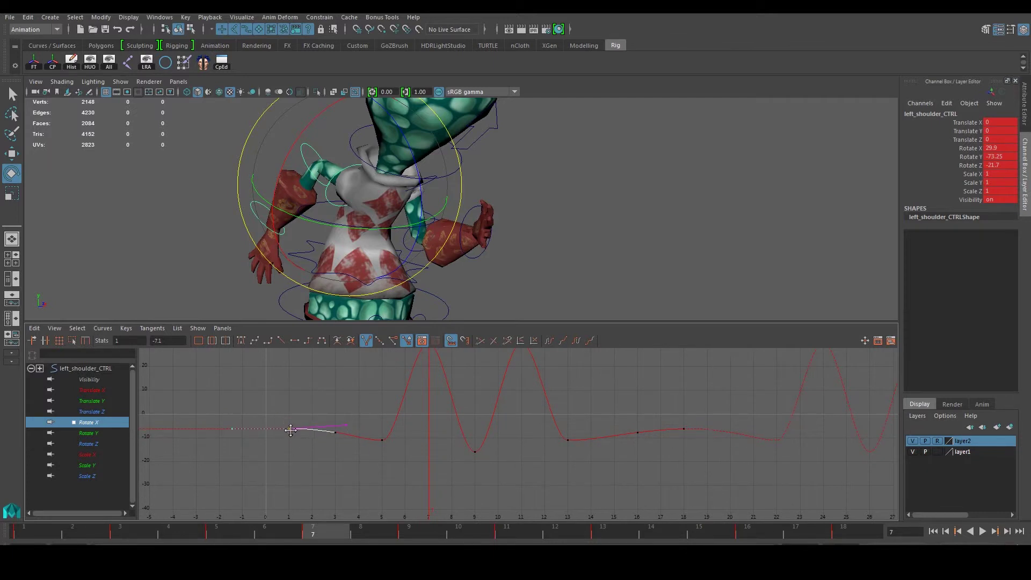
left_click(292, 463)
- Adjust the tangent of the left shoulder's Rotate X key at frame 13 so the curve rounds through its low point
middle_click_drag(685, 431, 601, 428, "alt")
scroll(600, 424, "up", 3)
left_click_drag(444, 431, 471, 457)
left_click_drag(403, 428, 414, 451)
middle_click_drag(407, 438, 456, 454)
scroll(456, 455, "down", 3)
left_click(489, 472)
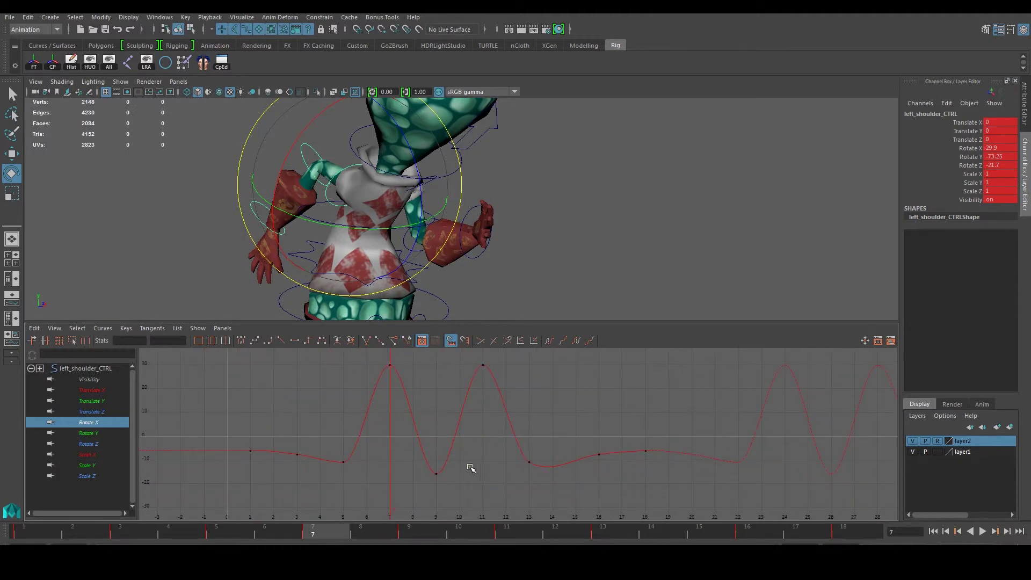
- Tilt the tangent of the left shoulder's Rotate X key at frame 5 and nudge the frame 3 key upward
middle_click_drag(377, 465, 402, 435, "alt")
left_click_drag(351, 421, 432, 439)
middle_click_drag(428, 434, 427, 412)
left_click_drag(312, 409, 326, 429)
middle_click_drag(328, 428, 326, 424)
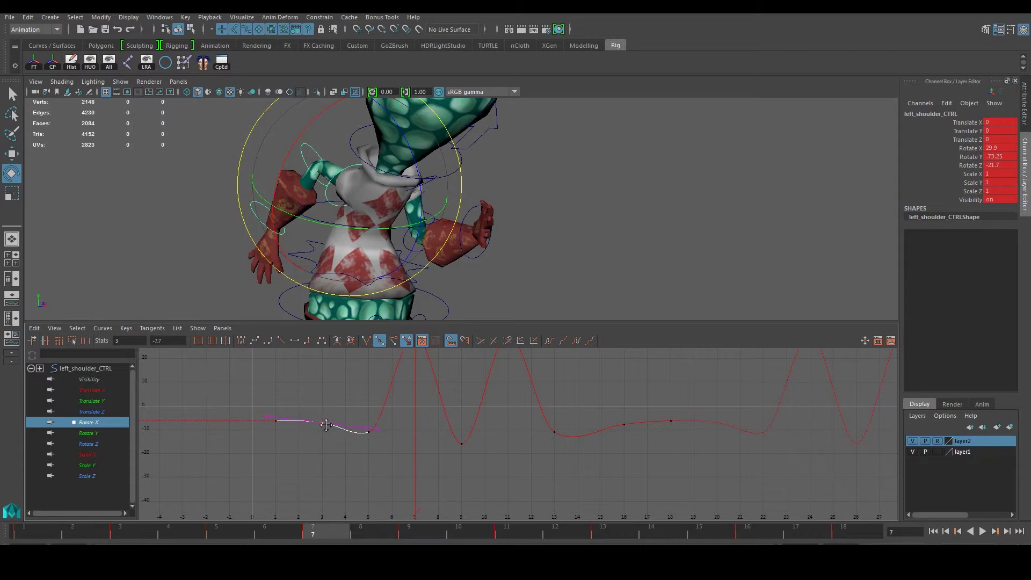
- Raise the left shoulder's Rotate X key at frame 18 to about -5.8
left_click(668, 428)
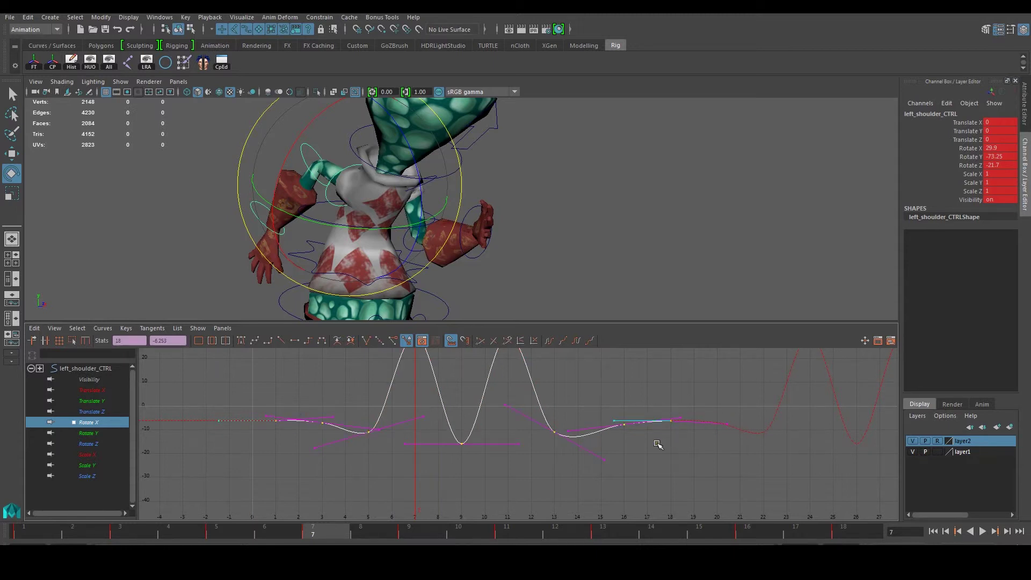
left_click(672, 419)
middle_click_drag(676, 418, 676, 419)
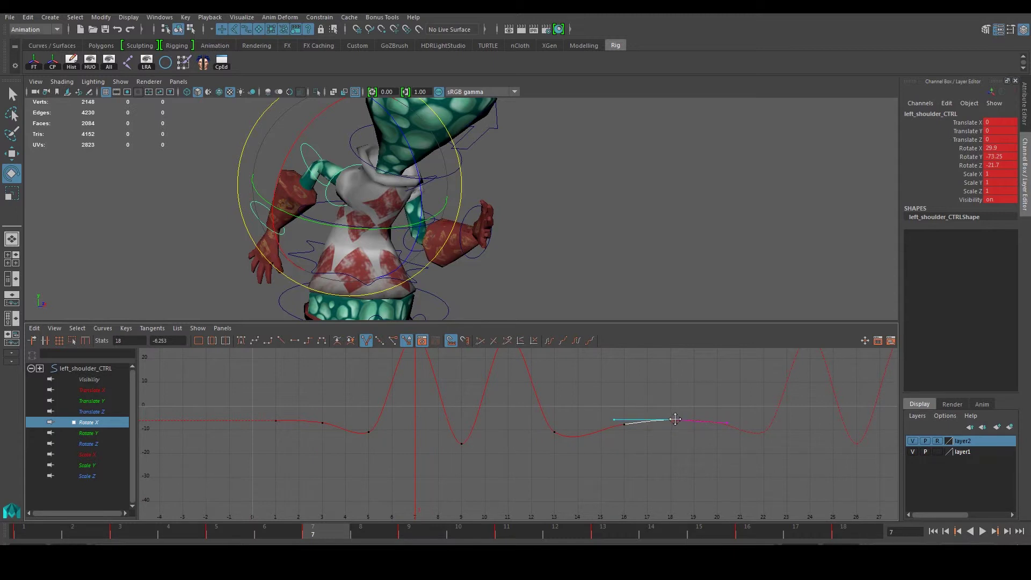
right_click_drag(696, 411, 720, 400, "alt")
middle_click_drag(719, 400, 663, 418, "alt")
- Raise the left shoulder's Rotate X key at frame 1 to about -5.77 to line up with frame 18
middle_click_drag(292, 446, 409, 454, "alt")
left_click_drag(180, 423, 202, 448)
middle_click_drag(196, 440, 198, 437)
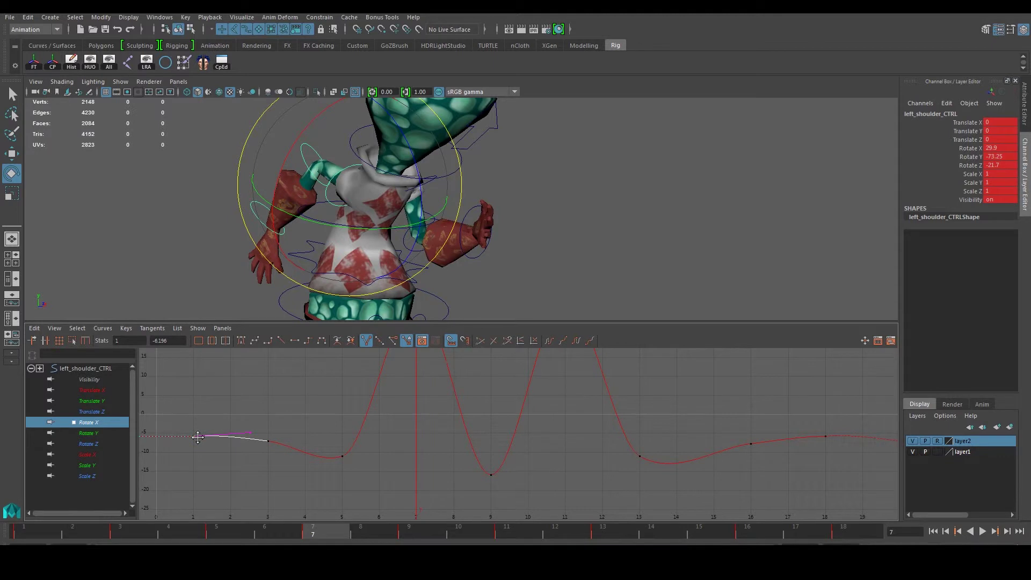
left_click(213, 423)
- Adjust the in and out tangents of the left shoulder's Rotate X key at frame 18 for a smooth loop join
middle_click_drag(655, 427, 376, 441, "alt")
right_click_drag(368, 442, 500, 458, "alt")
left_click_drag(526, 447, 597, 488)
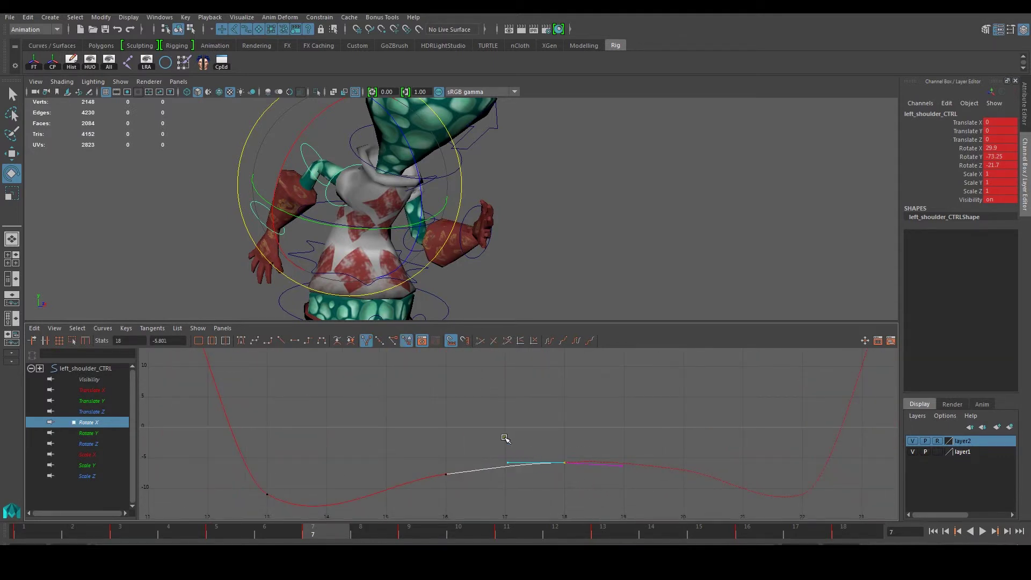
middle_click_drag(506, 461, 510, 455)
left_click_drag(600, 448, 628, 473)
middle_click_drag(626, 470, 627, 467)
- Flatten the out tangent of the left shoulder's Rotate X key at frame 1
right_click_drag(631, 457, 542, 450, "alt")
left_click_drag(344, 404, 396, 433)
middle_click_drag(396, 433, 360, 433, "alt")
right_click_drag(333, 433, 357, 434, "alt")
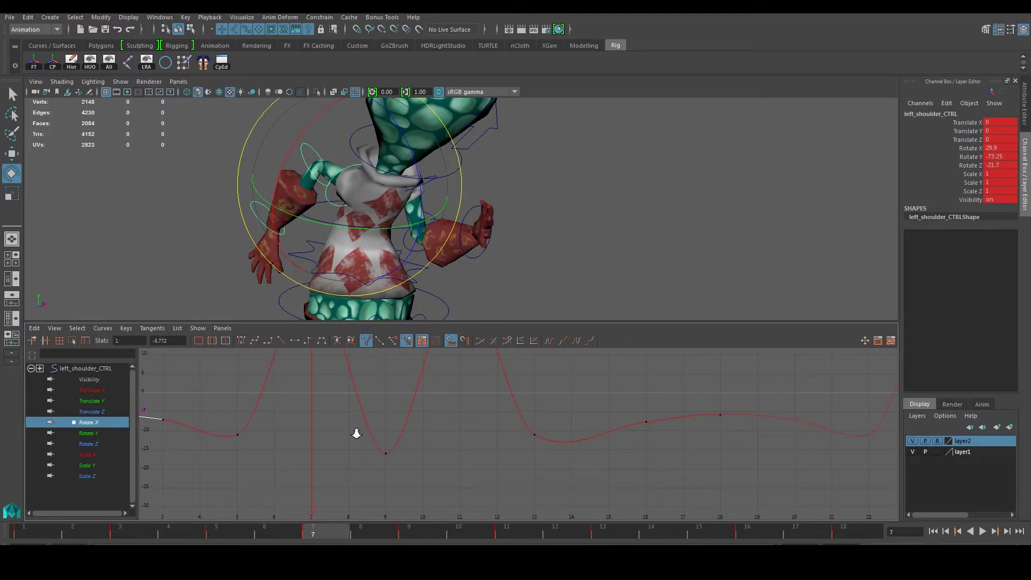
middle_click_drag(224, 418, 288, 413, "alt")
left_click_drag(198, 393, 213, 418)
middle_click_drag(210, 414, 215, 410)
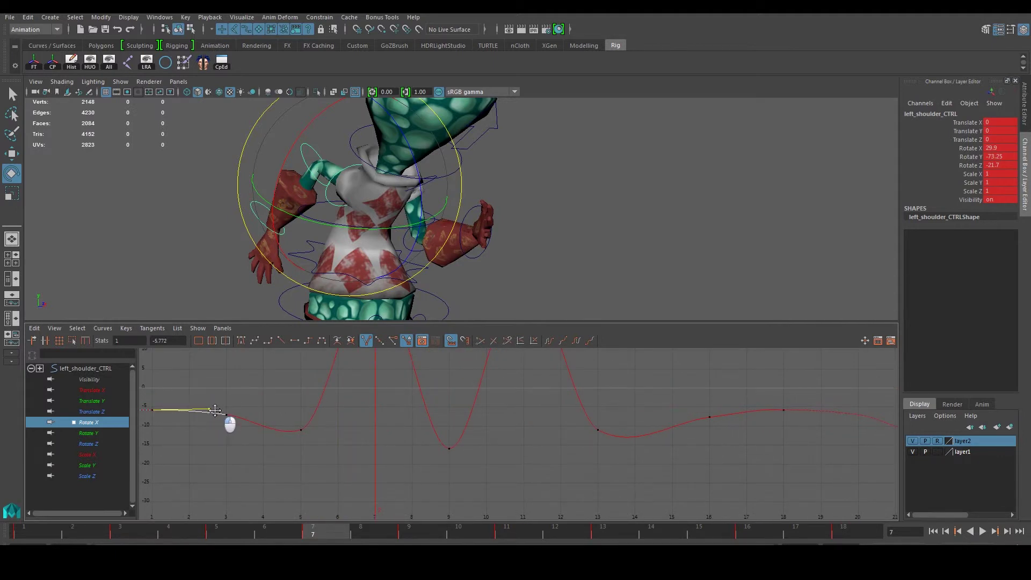
- Fine-tune the in tangent of the left shoulder's Rotate X key at frame 18
left_click(784, 410)
middle_click_drag(729, 408, 728, 411)
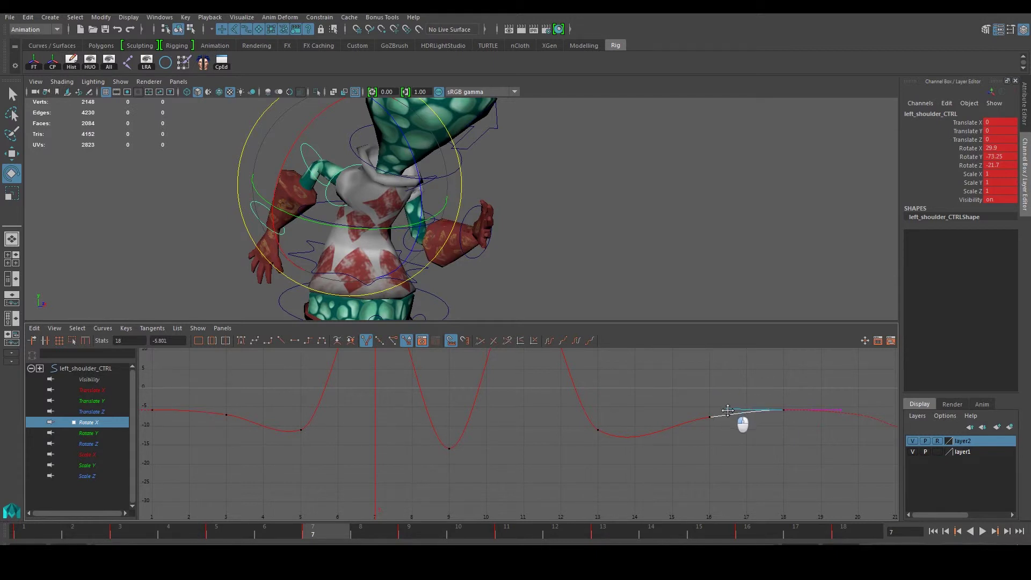
left_click(656, 401)
scroll(607, 418, "down", 5)
middle_click_drag(606, 417, 545, 433, "alt")
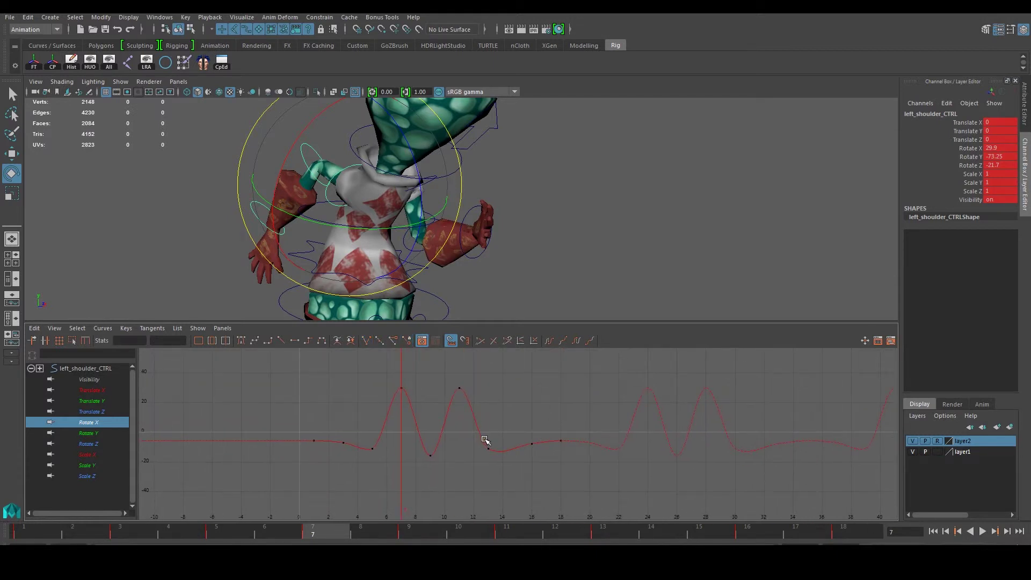
- Set the post infinity of the left shoulder's Rotate Y curve to Cycle
left_click(84, 433)
middle_click_drag(510, 429, 525, 370, "alt")
middle_click_drag(478, 445, 407, 478, "alt")
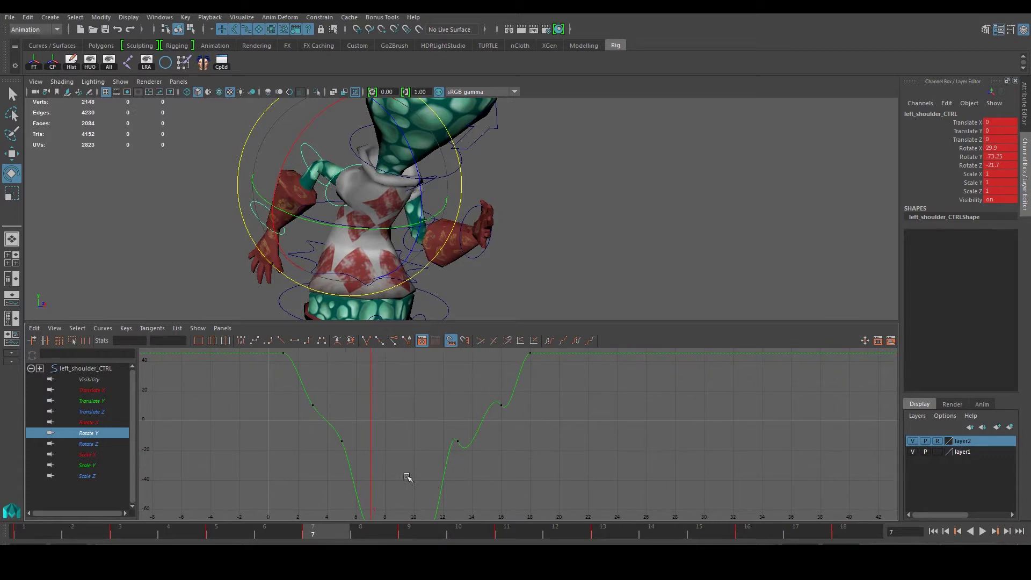
left_click(103, 328)
mouse_move(138, 359)
left_click(223, 363)
- Adjust the tangents of the left shoulder's Rotate Y curve near frame 18 to smooth the loop join
scroll(441, 399, "down", 3)
mouse_move(443, 436)
middle_mouse_down("alt")
mouse_move(407, 422)
mouse_move(458, 423)
middle_mouse_up("alt")
scroll(434, 429, "up", 3)
left_click_drag(443, 424, 502, 408)
left_click(486, 422)
scroll(451, 438, "up", 3)
middle_click_drag(445, 440, 489, 438, "alt")
left_click_drag(365, 417, 406, 449)
middle_click_drag(393, 436, 439, 466)
left_click(462, 438)
- Adjust the key tangents on the rising section of the left shoulder's Rotate Y curve between frames 11 and 16
left_click_drag(310, 436, 403, 500)
middle_click_drag(387, 491, 396, 485)
left_click_drag(379, 446, 395, 478)
left_click_drag(416, 436, 444, 462)
left_click_drag(477, 424, 499, 436)
middle_click_drag(497, 433, 450, 462)
scroll(486, 419, "down", 2)
middle_click_drag(464, 413, 442, 475, "alt")
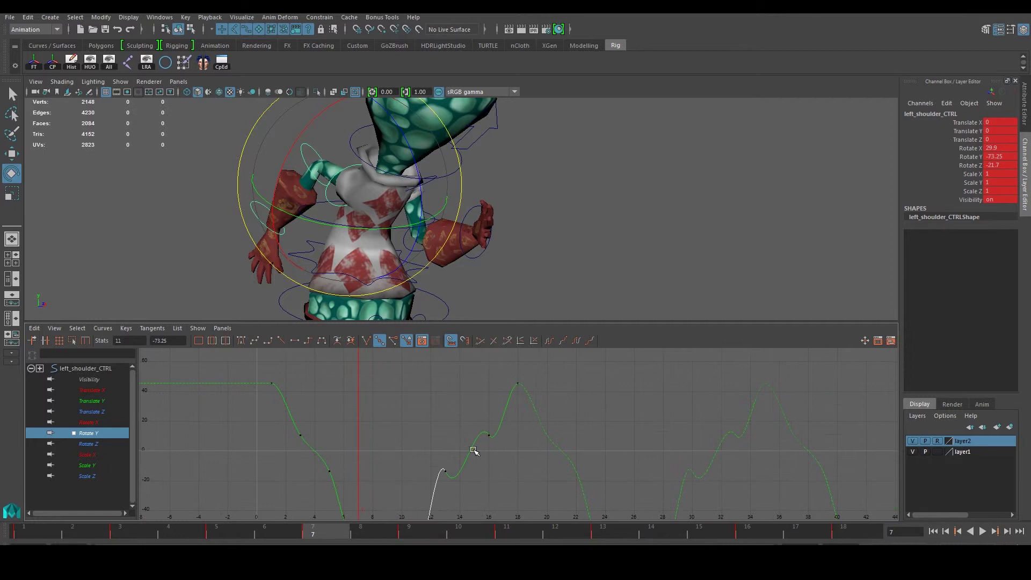
- Adjust the tangents of the left shoulder's Rotate Y keys at frames 13 and 16 to smooth the rise
middle_click_drag(473, 436, 437, 430, "alt")
scroll(432, 430, "up", 3)
left_click_drag(348, 433, 401, 466)
left_click_drag(344, 395, 341, 433)
middle_click_drag(357, 435, 352, 464, "alt")
left_click_drag(467, 439, 424, 395)
left_click(412, 375)
left_click_drag(422, 447, 466, 402)
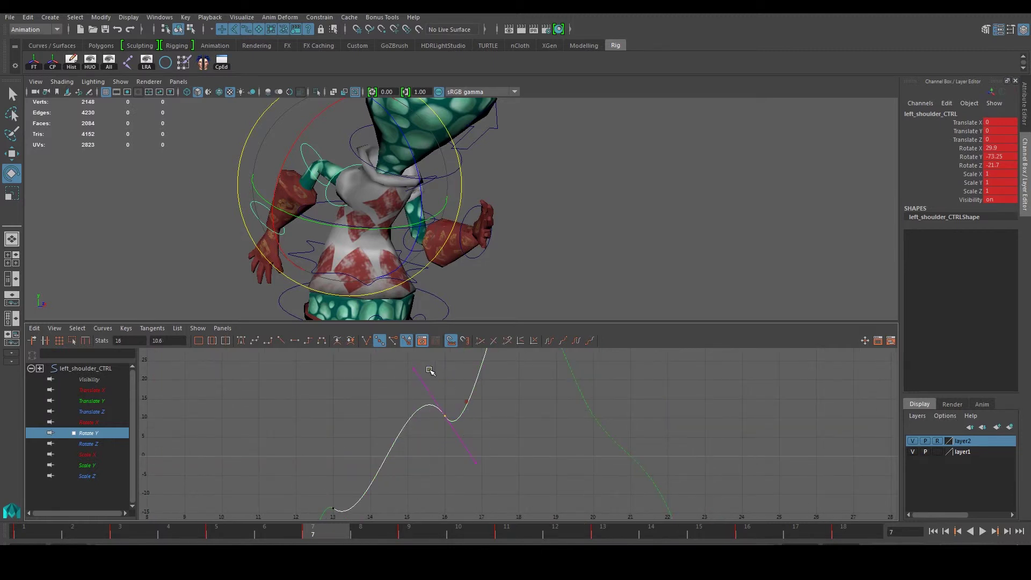
left_click_drag(414, 368, 412, 385)
middle_click_drag(412, 384, 390, 407)
left_click(390, 406)
scroll(383, 452, "down", 4)
middle_click_drag(383, 452, 415, 451, "alt")
scroll(426, 417, "down", 2)
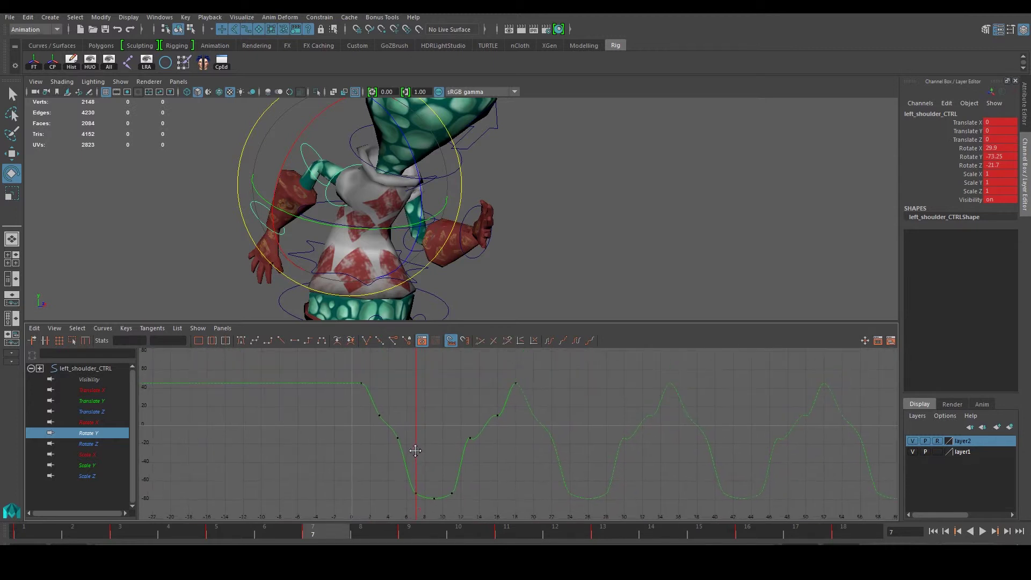
- Set the post infinity of the left shoulder's Rotate Z curve to Cycle
left_click(90, 443)
middle_click_drag(431, 438, 412, 480, "alt")
key("a")
left_click(103, 329)
mouse_move(155, 357)
left_click(253, 366)
- Adjust the out tangent of the left shoulder's Rotate Z key at frame 13
scroll(449, 376, "up", 3)
middle_click_drag(448, 376, 450, 409, "alt")
left_click_drag(362, 385, 404, 450)
left_click_drag(384, 406, 387, 410)
mouse_move(413, 429)
left_mouse_down()
mouse_move(422, 422)
mouse_move(407, 446)
left_mouse_up()
middle_click_drag(410, 443, 429, 407)
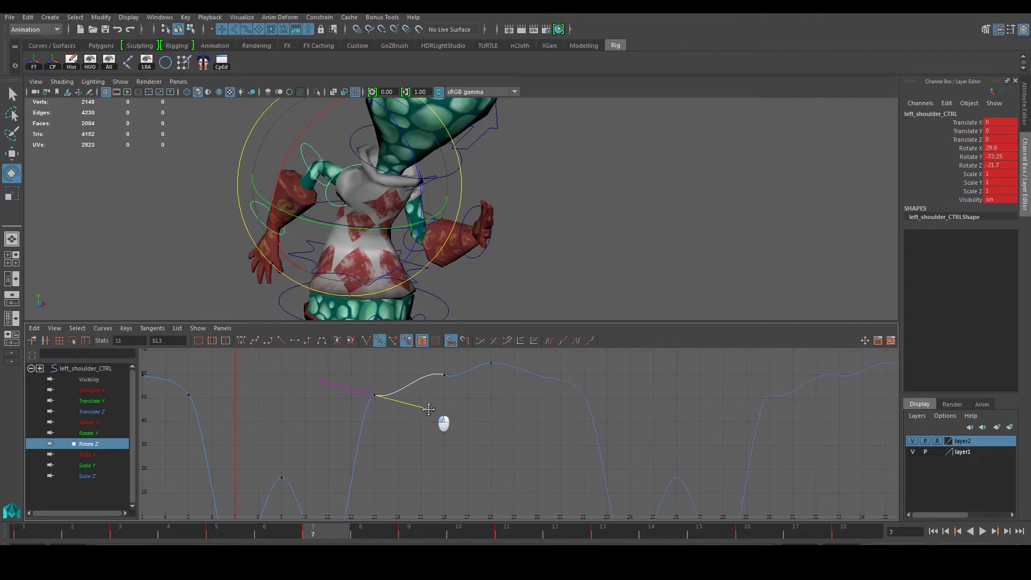
- Angle the tangent of the left shoulder's Rotate Z key at frame 16 to follow the rise toward frame 18
left_click_drag(435, 365, 510, 389)
middle_click_drag(503, 397, 512, 355)
left_click(453, 406)
middle_click_drag(451, 406, 451, 427, "alt")
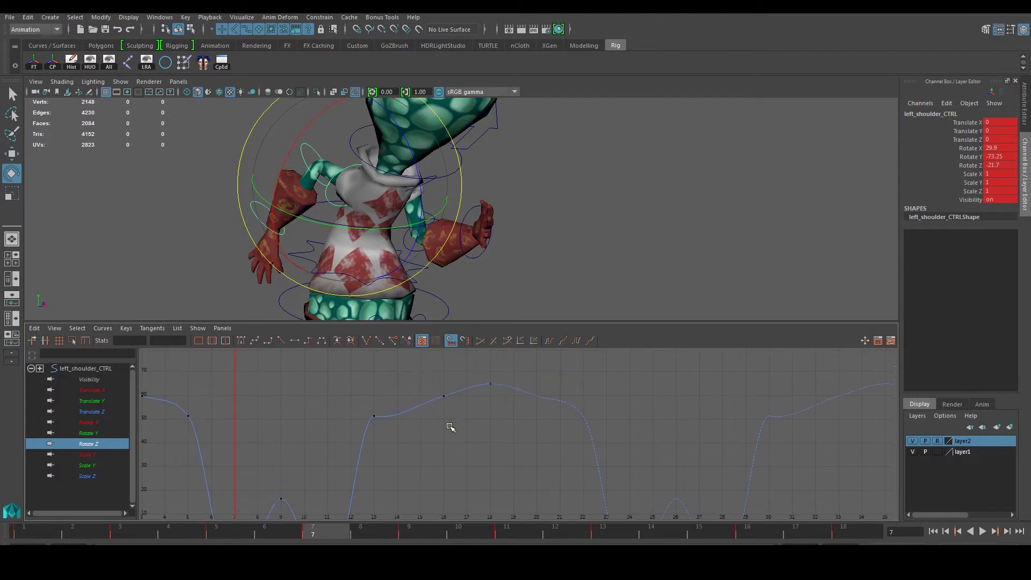
- Refine the in tangent of the left shoulder's Rotate Z key at frame 13 and lower the key slightly
left_click_drag(389, 428, 388, 429)
left_click_drag(315, 398, 329, 443)
mouse_move(328, 444)
middle_mouse_down()
mouse_move(336, 458)
mouse_move(334, 443)
middle_mouse_up()
left_click(408, 451)
scroll(407, 441, "down", 3)
middle_click_drag(431, 445, 436, 430, "alt")
scroll(436, 428, "up", 3)
left_click_drag(357, 372, 389, 395)
middle_click_drag(383, 389, 382, 398)
left_click(470, 437)
- Fine-tune the left shoulder's Rotate Z curve between frames 13 and 18 into a smooth arc
left_click_drag(375, 390, 391, 406)
mouse_move(412, 361)
middle_mouse_down()
mouse_move(436, 368)
mouse_move(412, 357)
mouse_move(418, 366)
middle_mouse_up()
left_click(449, 403)
middle_click_drag(360, 426, 442, 445, "alt")
left_click_drag(507, 378, 546, 402)
middle_click_drag(518, 416, 486, 417, "alt")
left_click(539, 422)
- Nudge the left shoulder's Rotate Z key at frame 3 slightly upward
scroll(466, 452, "down", 3)
middle_click_drag(293, 390, 318, 424, "alt")
left_click_drag(319, 424, 349, 404)
scroll(344, 410, "up", 3)
middle_click_drag(230, 398, 230, 394)
left_click(269, 380)
- Adjust the tangents of the left shoulder's Rotate Z curve between frames 3 and 5 to smooth the start of the fall
left_click_drag(250, 388, 302, 442)
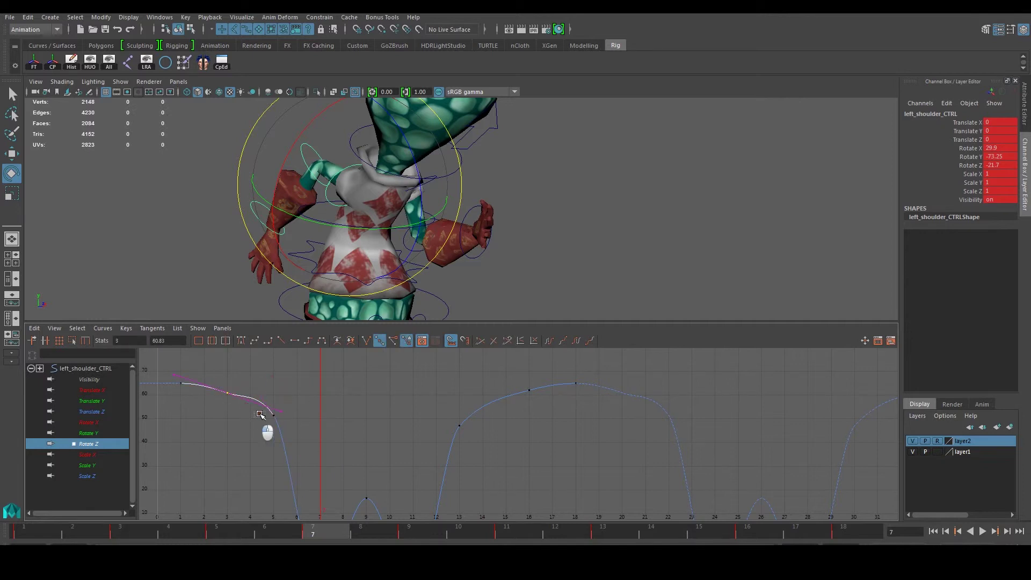
left_click_drag(257, 381, 263, 379)
left_click_drag(293, 405, 278, 415)
mouse_move(282, 413)
middle_mouse_down()
mouse_move(286, 385)
mouse_move(286, 398)
middle_mouse_up()
left_click(303, 423)
scroll(306, 433, "down", 4)
middle_click_drag(330, 440, 189, 424, "alt")
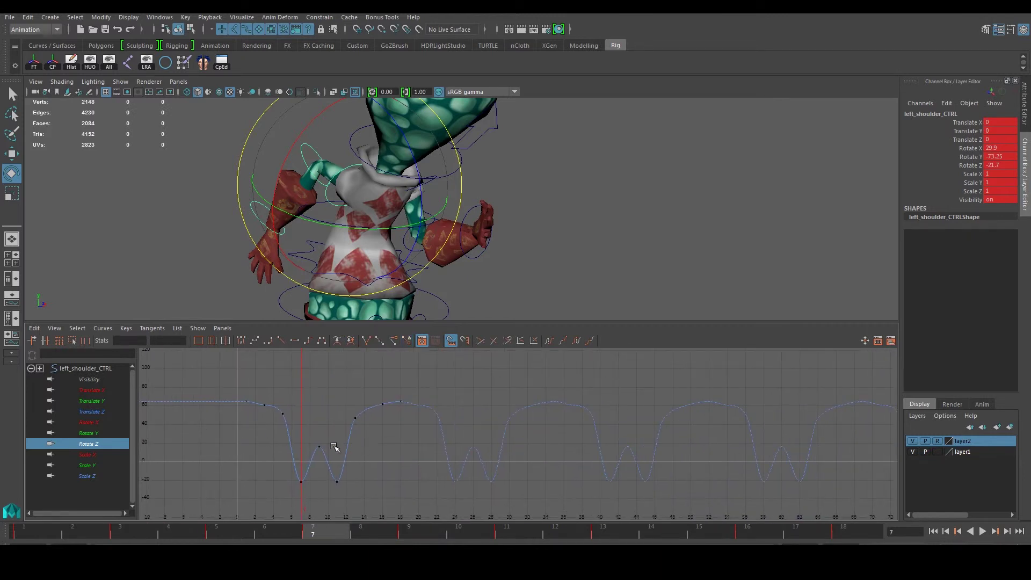
- Lower the left shoulder's Rotate Z key at frame 5 to about 50.4
right_click_drag(203, 414, 414, 426, "alt")
left_click(238, 404)
left_click(186, 400)
left_click(284, 430)
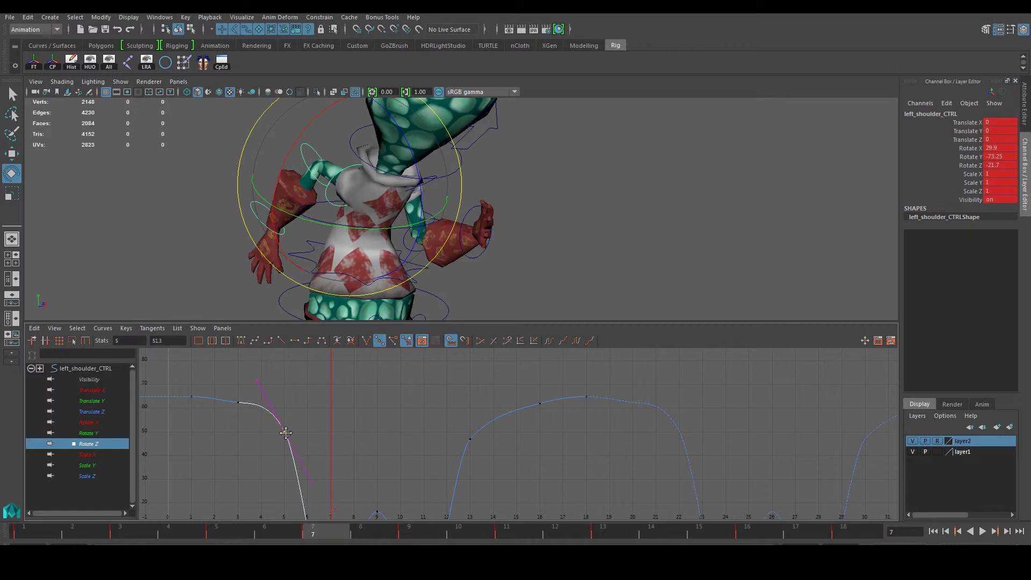
scroll(370, 416, "down", 4)
middle_click_drag(514, 417, 498, 415, "alt")
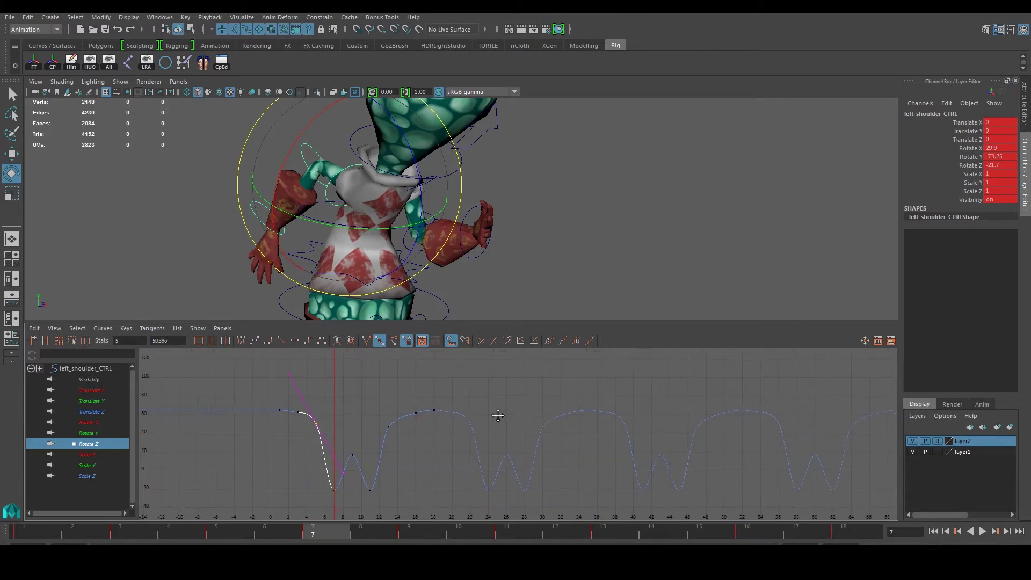
middle_click_drag(400, 453, 399, 422, "alt")
scroll(385, 428, "up", 3)
middle_click_drag(384, 428, 393, 447, "alt")
scroll(329, 426, "down", 3)
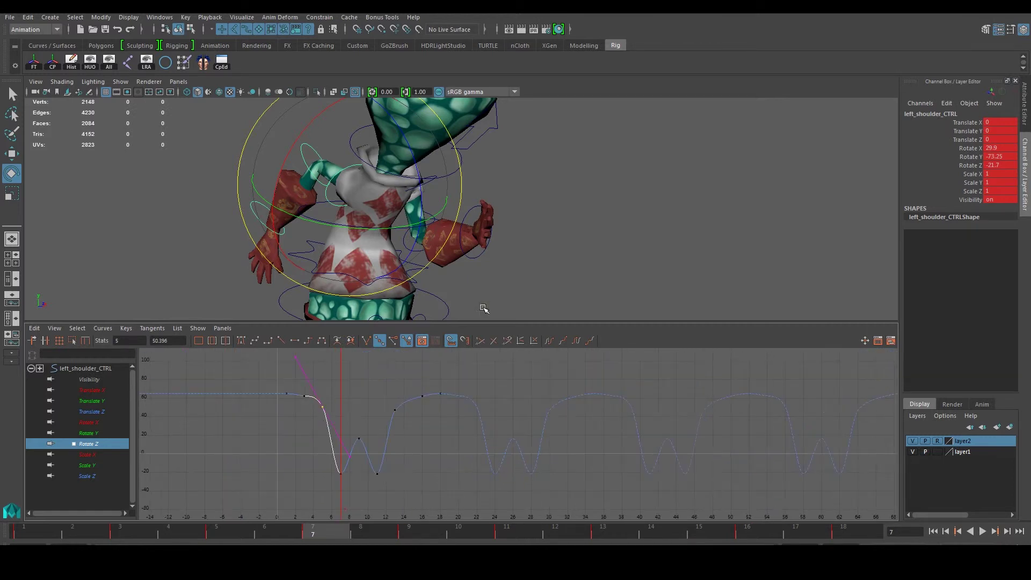
- Select the left elbow control and set the post infinity of its Rotate X curve to Cycle
left_click(613, 217)
left_click(313, 146)
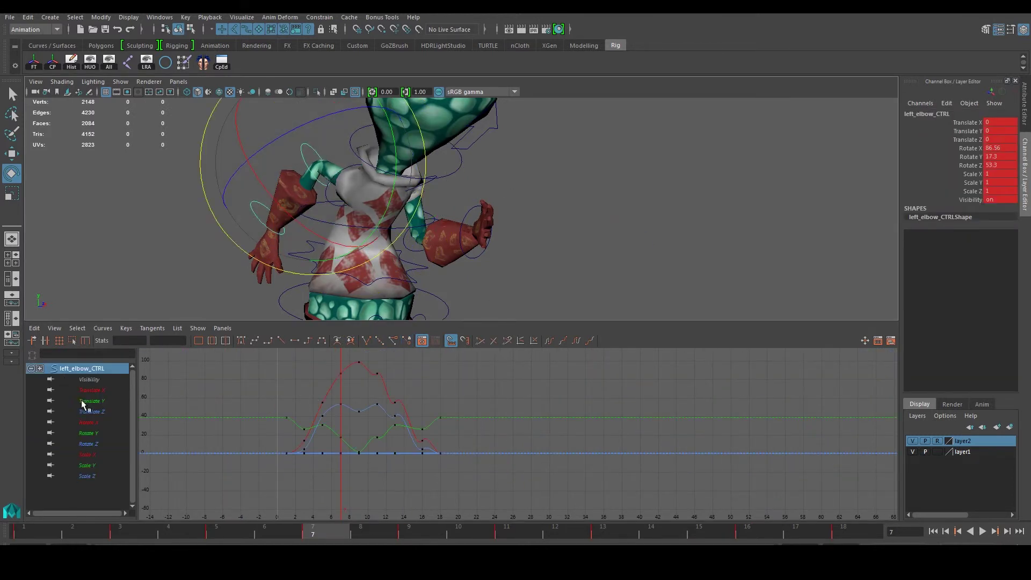
left_click(89, 422)
middle_click_drag(358, 416, 359, 427, "alt")
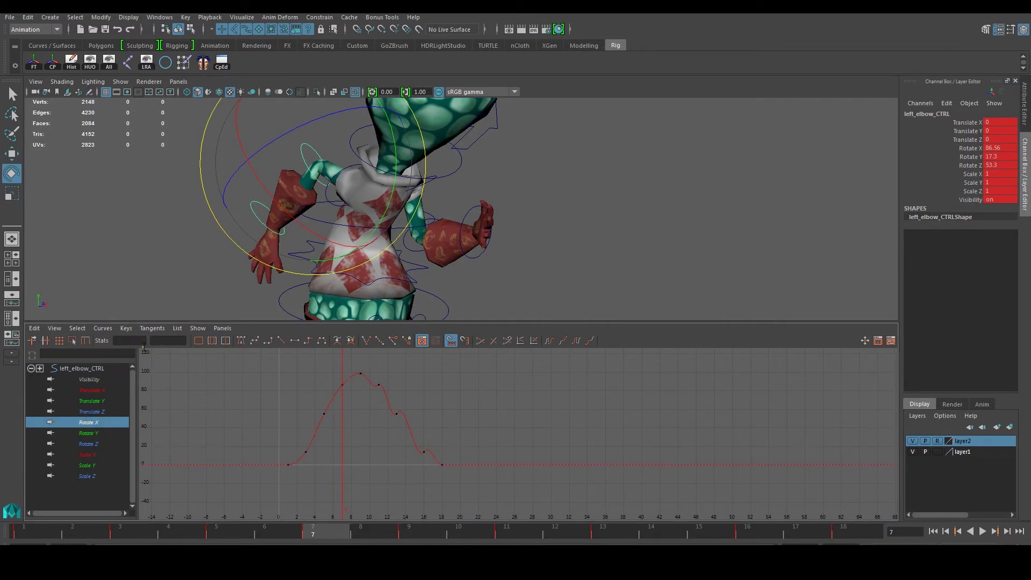
left_click(103, 328)
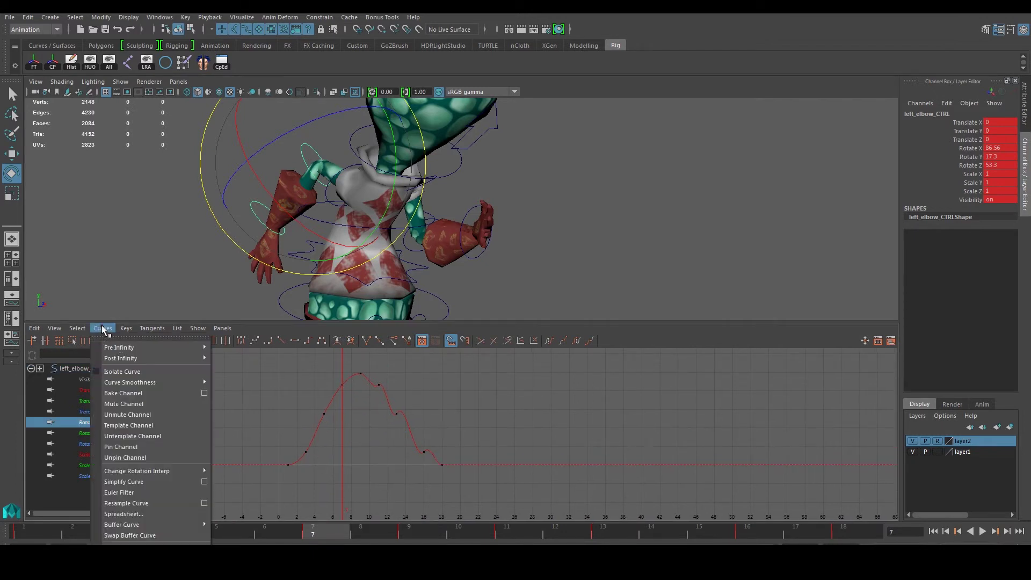
mouse_move(139, 362)
left_click(226, 374)
- Adjust the tangents of the left elbow's Rotate X key at frame 16 to remove the bump
scroll(406, 428, "up", 3)
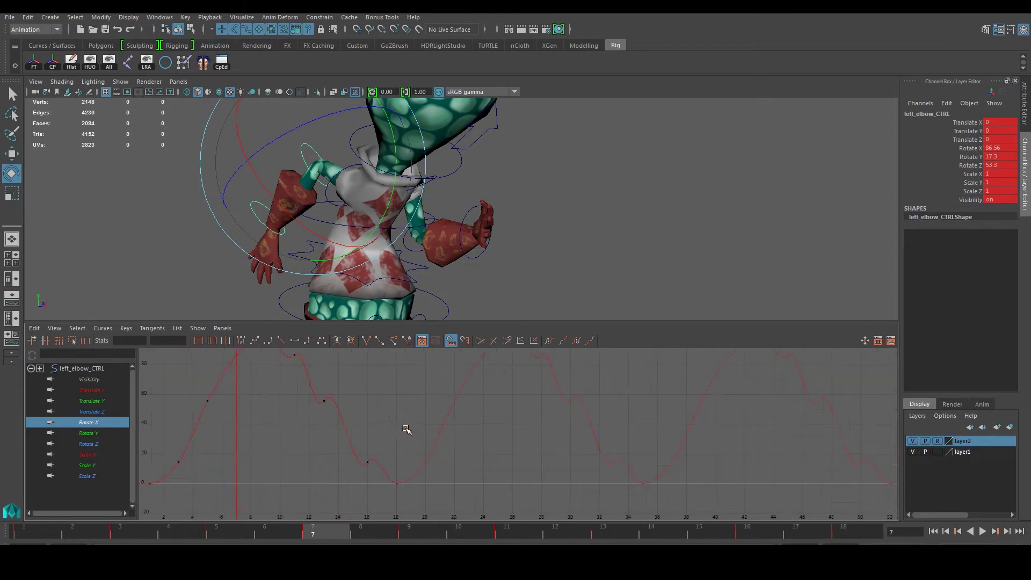
middle_click_drag(356, 450, 373, 433, "alt")
left_click_drag(365, 458, 393, 433)
scroll(405, 438, "up", 3)
middle_click_drag(337, 406, 350, 433)
left_click(308, 440)
left_click_drag(271, 484, 359, 415)
middle_click_drag(340, 406, 368, 465)
- Rotate the tangents of the left elbow's Rotate X key at frame 13 to follow the falling curve
middle_click_drag(277, 392, 361, 465, "alt")
left_click_drag(302, 448, 344, 410)
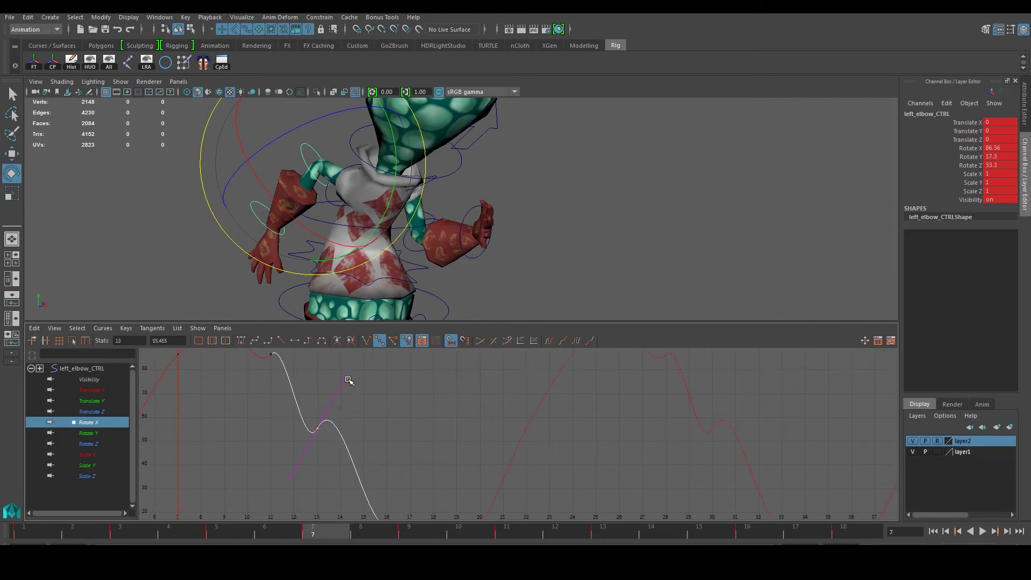
left_click(346, 398)
left_click_drag(340, 411, 341, 410)
left_click_drag(338, 376, 366, 394)
middle_click_drag(349, 379, 367, 428)
- Adjust the tangents of the left elbow's Rotate X key at frame 11 to smooth the start of the descent
middle_click_drag(240, 366, 290, 434, "alt")
left_click_drag(311, 435, 329, 415)
left_click_drag(342, 370, 373, 456)
middle_click_drag(372, 456, 385, 425)
left_click(376, 442)
- Steepen the out tangent of the left elbow's Rotate X key at frame 13 to straighten the descent toward frame 16
middle_click_drag(436, 411, 375, 380, "alt")
left_click_drag(410, 415, 410, 415)
left_click_drag(426, 381, 447, 406)
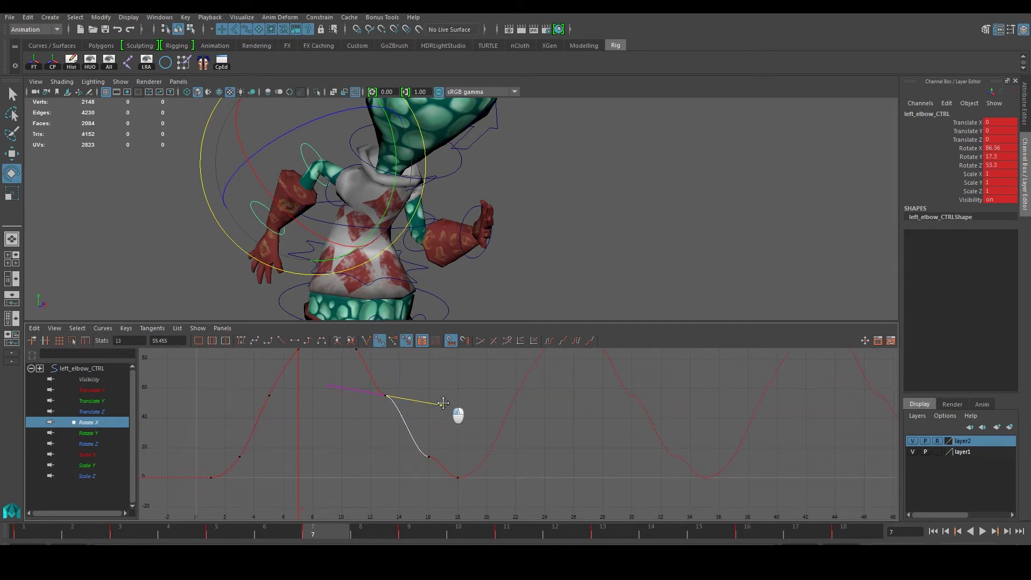
left_click_drag(444, 409, 432, 453)
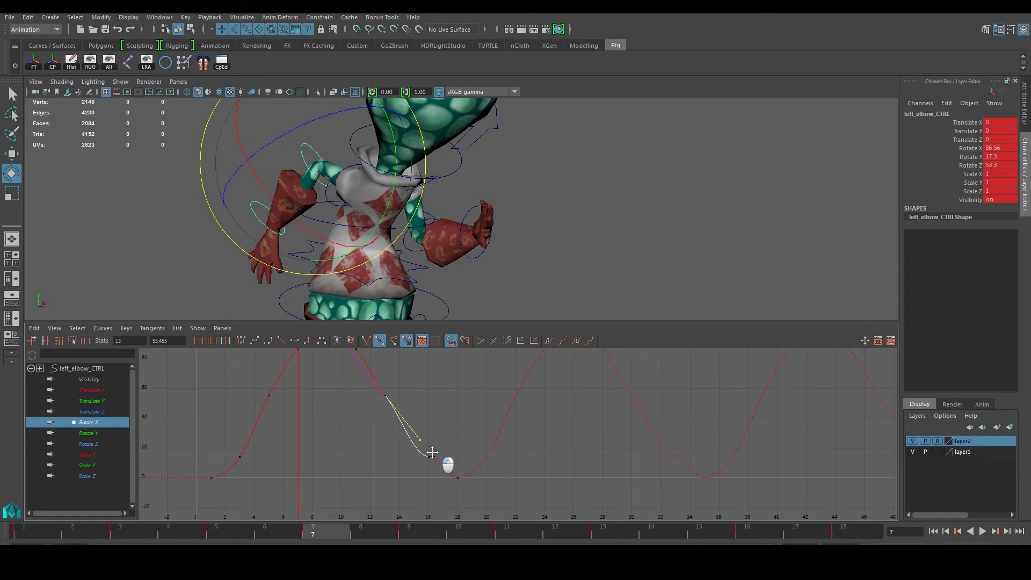
left_click(450, 424)
middle_click_drag(401, 407, 412, 447, "alt")
left_click_drag(420, 463, 362, 388)
left_click(449, 401)
middle_click_drag(403, 431, 328, 422, "alt")
scroll(402, 424, "down", 4)
scroll(378, 430, "up", 5)
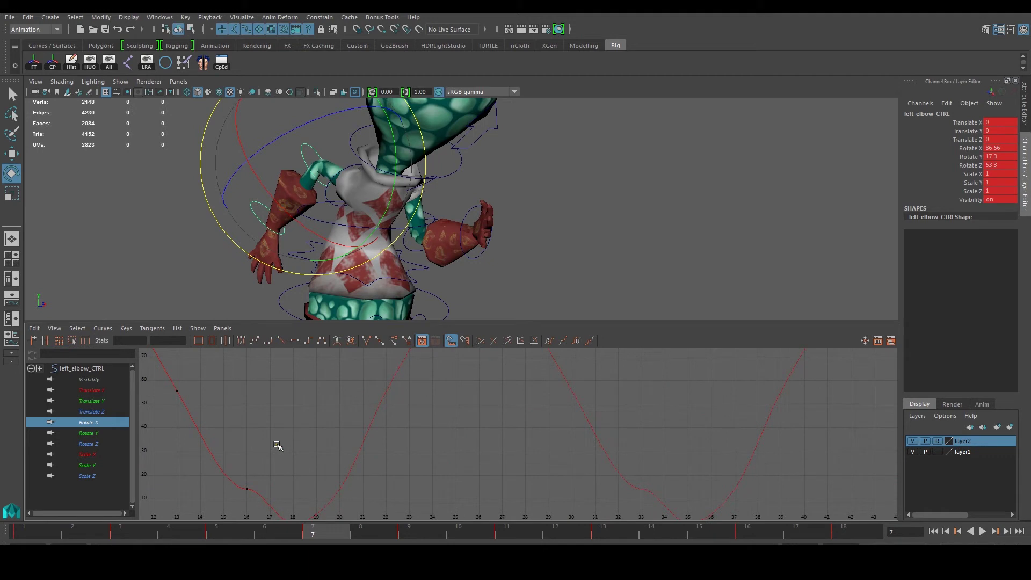
- Set the post infinity of the left elbow's Rotate Y curve to Cycle
left_click(89, 433)
key("f")
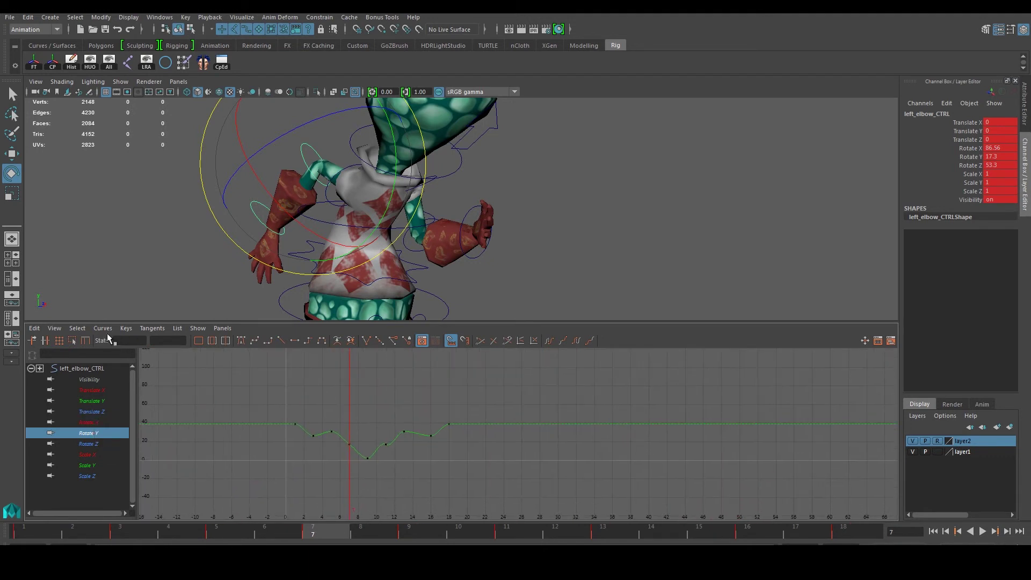
left_click(102, 329)
mouse_move(170, 359)
left_click(247, 367)
- Rotate the tangents of the left elbow's Rotate Y key at frame 11 to follow the rising curve
scroll(403, 453, "up", 3)
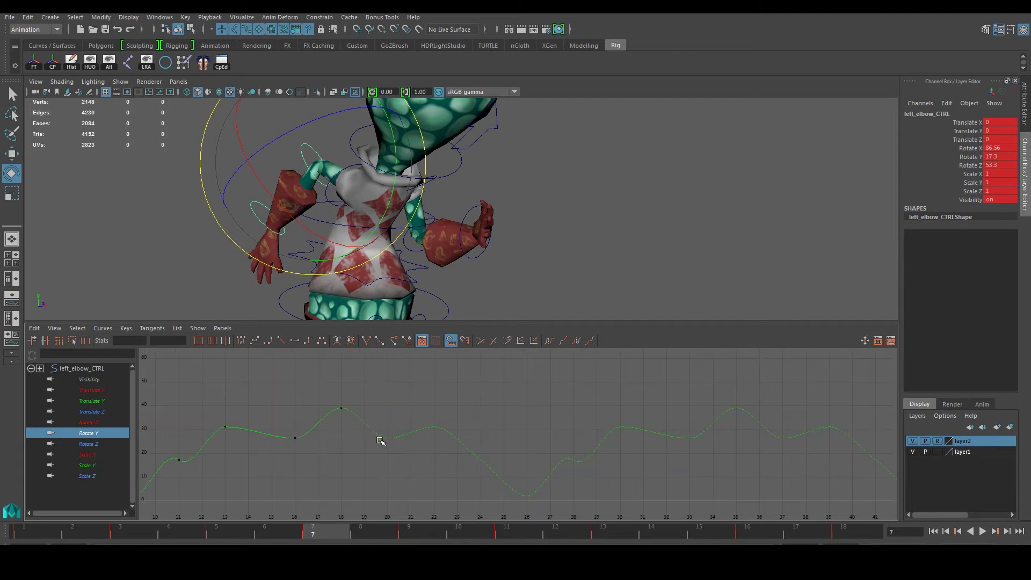
left_click_drag(271, 464, 224, 432)
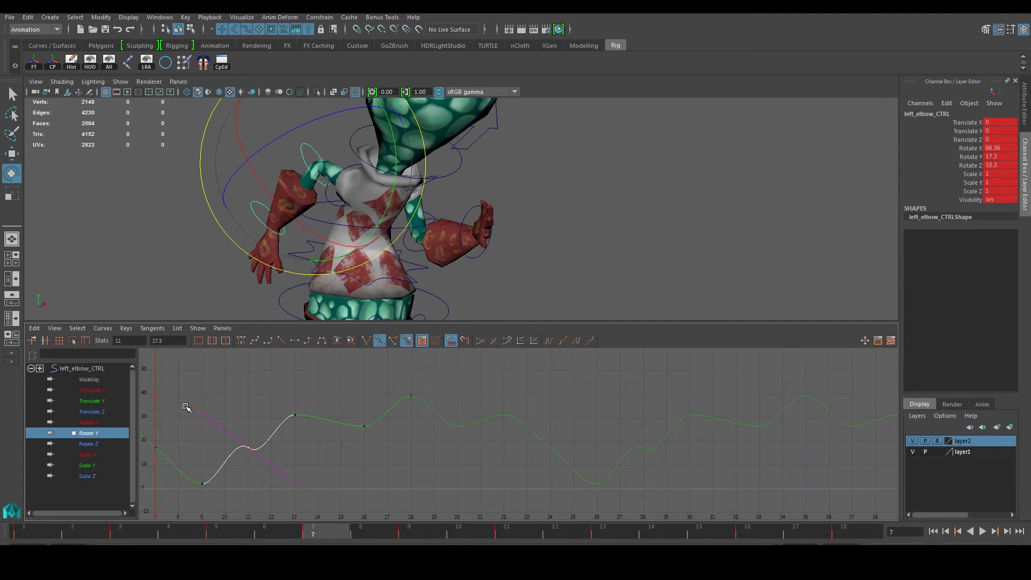
middle_click_drag(206, 416, 345, 430)
- Adjust the tangents of the left elbow's Rotate Y key at frame 7 to smooth the fall toward frame 9
left_click_drag(251, 466, 290, 428)
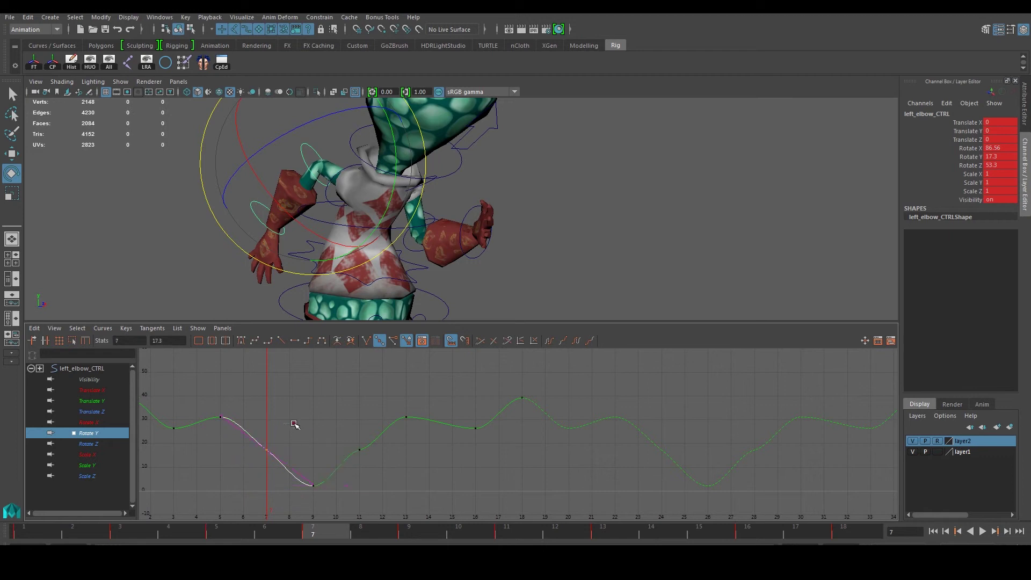
right_click_drag(314, 464, 314, 436, "alt")
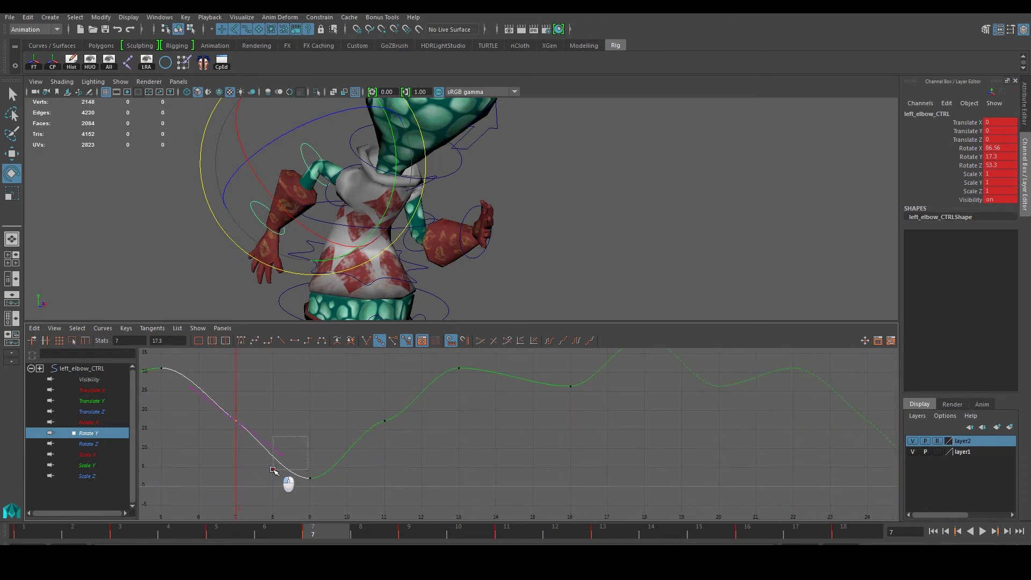
middle_click_drag(282, 454, 272, 472)
left_click(297, 436)
right_click_drag(297, 436, 275, 420, "alt")
middle_click_drag(275, 419, 277, 455, "alt")
middle_click_drag(506, 424, 398, 408, "alt")
scroll(398, 408, "down", 2)
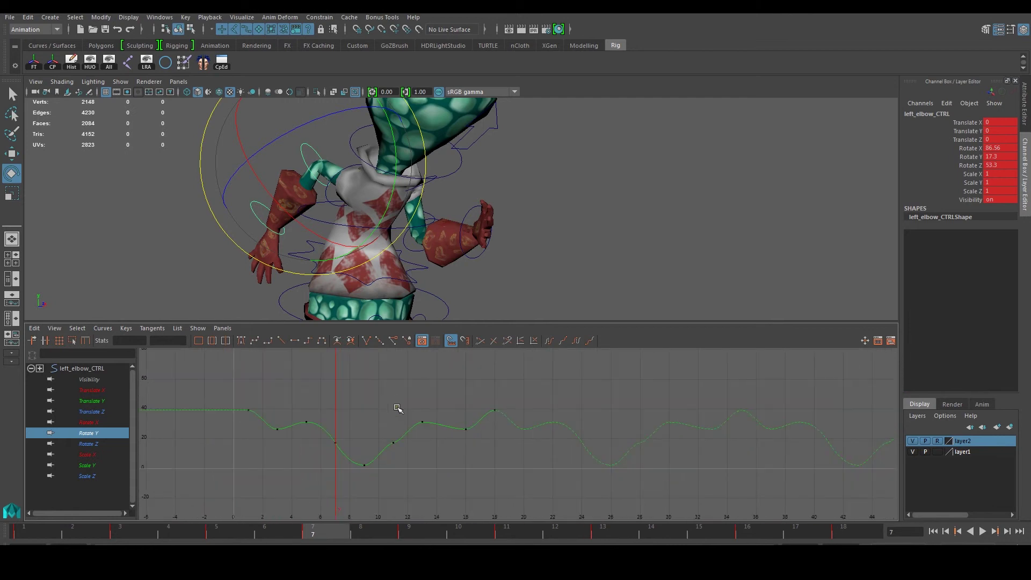
- Select the left wrist control and set the post infinity of its Rotate Y curve to Cycle
left_click(566, 195)
left_click_drag(523, 220, 408, 236, "alt")
left_click(294, 191)
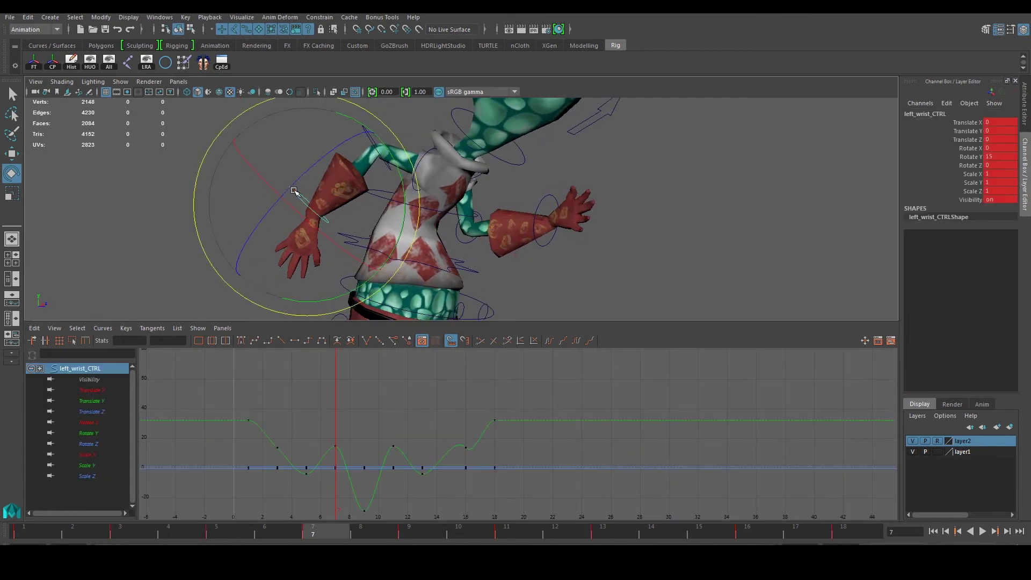
left_click(96, 401)
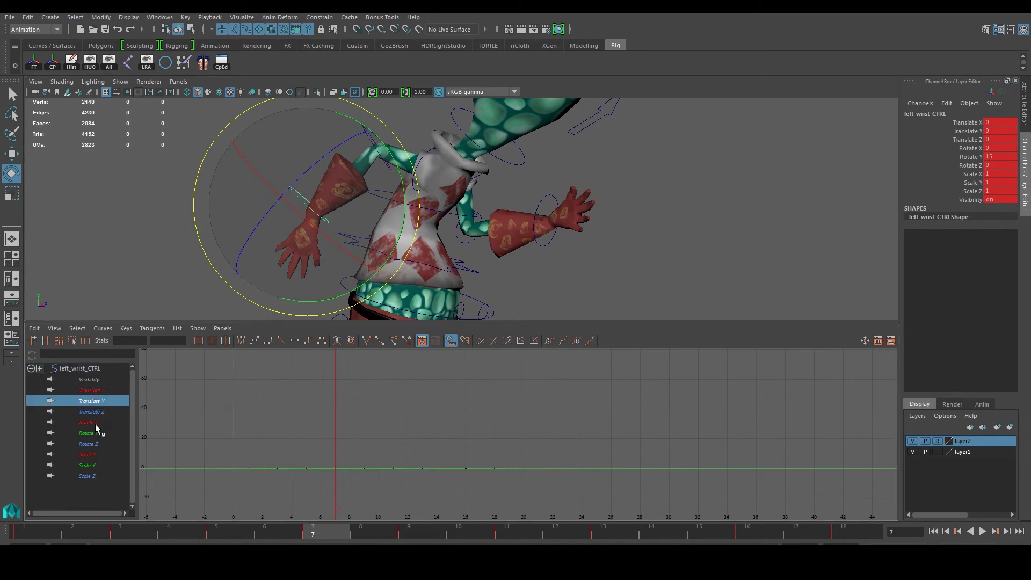
left_click(97, 423)
left_click(94, 434)
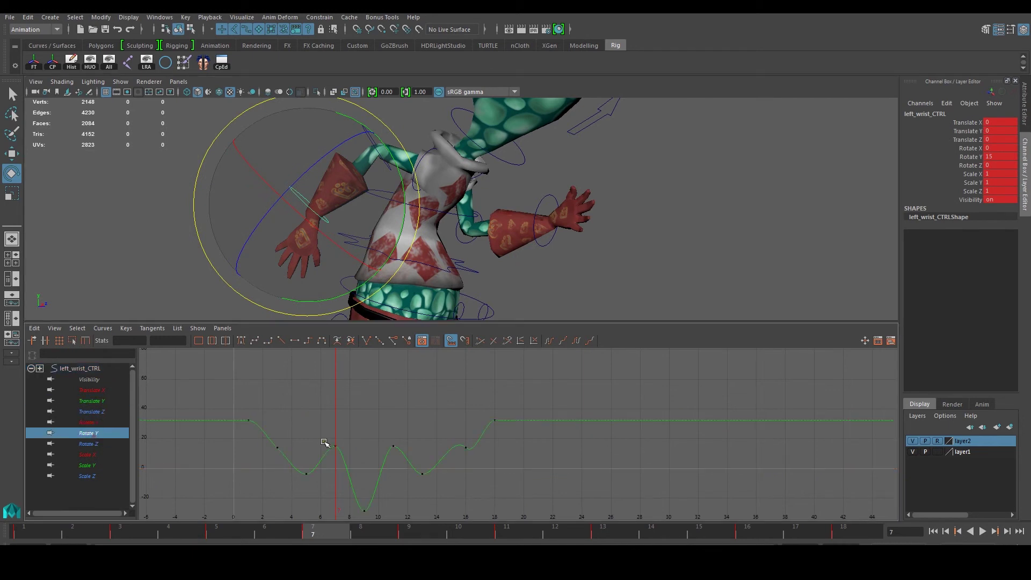
middle_click_drag(430, 452, 381, 449, "alt")
scroll(404, 424, "up", 4)
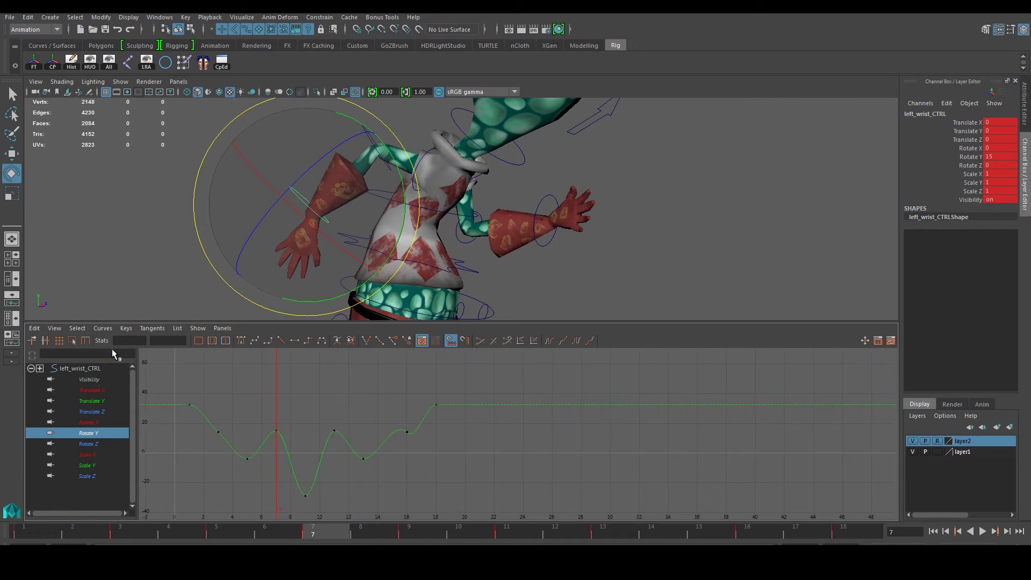
left_click(111, 328)
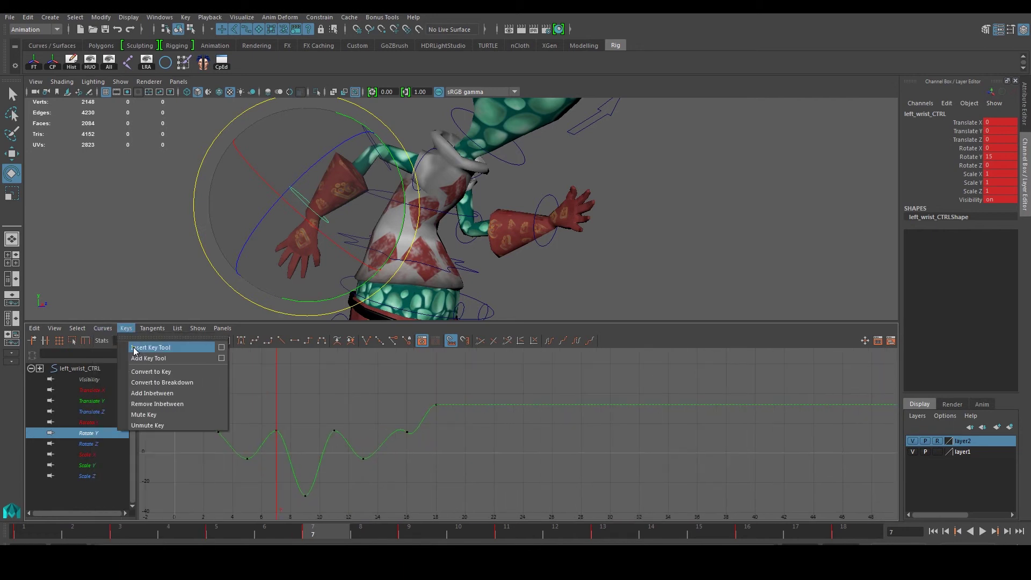
mouse_move(124, 359)
left_click(241, 367)
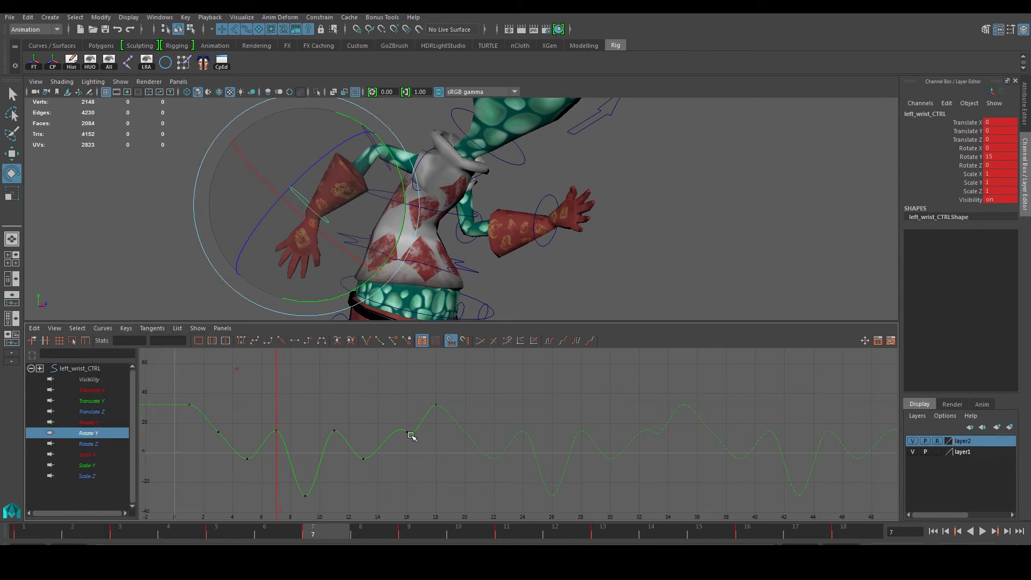
- Adjust the tangents of the left wrist's Rotate Y key at frame 16 to smooth the rise toward frame 18
left_click_drag(421, 421, 422, 421)
left_click_drag(461, 462, 462, 463)
middle_click_drag(453, 471, 466, 429)
left_click(257, 479)
- Steepen the tangent of the left wrist's Rotate Y key at frame 3 and fine-tune the rise between frames 13 and 16
middle_click_drag(176, 418, 229, 423, "alt")
left_click_drag(260, 424, 308, 482)
left_click_drag(253, 453, 285, 424)
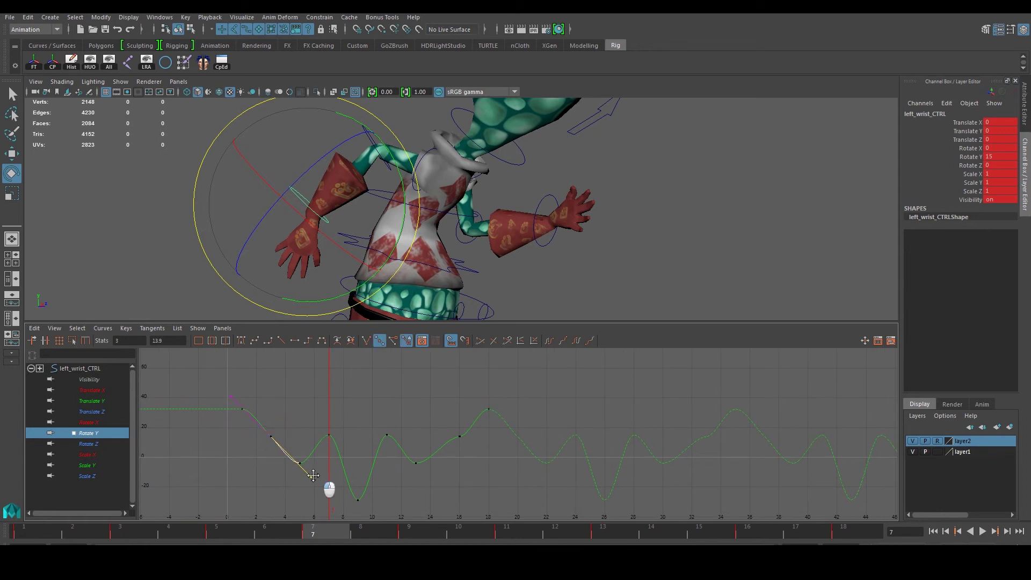
left_click_drag(403, 494, 484, 472)
middle_click_drag(474, 462, 473, 458)
left_click_drag(418, 408, 433, 419)
scroll(484, 394, "down", 5)
middle_click_drag(483, 394, 455, 401, "alt")
scroll(455, 402, "up", 3)
- Maximize the perspective view and play the run cycle while orbiting around the character, and stop the playback
key("space")
left_click(634, 260)
scroll(635, 274, "down", 5)
left_click_drag(636, 318, 544, 320, "alt")
left_click(983, 531)
left_click_drag(752, 453, 682, 428, "alt")
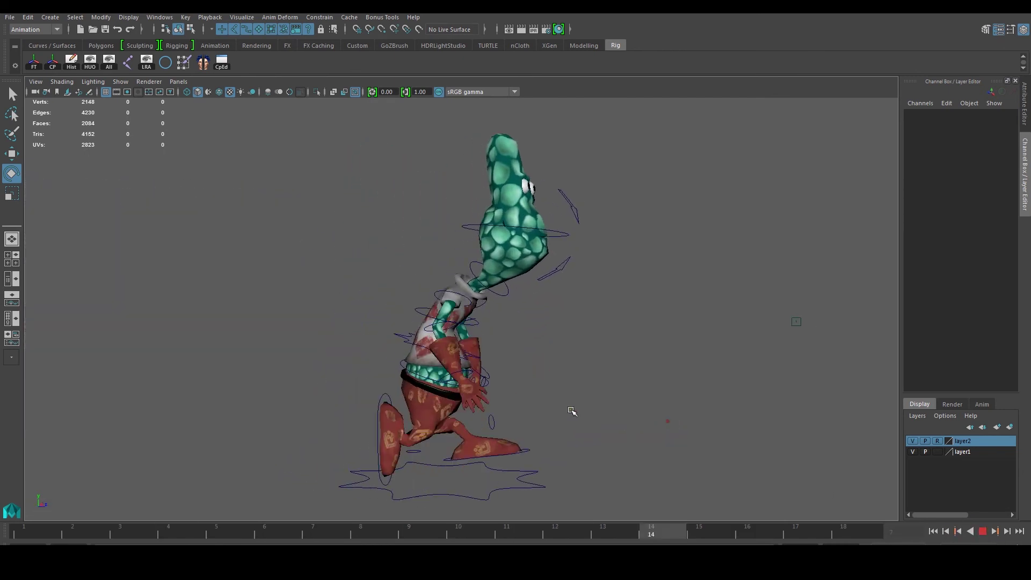
left_click(983, 531)
- Hide the rig's control curves in the viewport and play the run cycle while orbiting around the character
left_click(122, 82)
left_click(161, 150)
left_click_drag(598, 347, 451, 341, "alt")
left_click(983, 531)
left_click_drag(813, 449, 520, 414, "alt")
left_click_drag(473, 388, 495, 372, "alt")
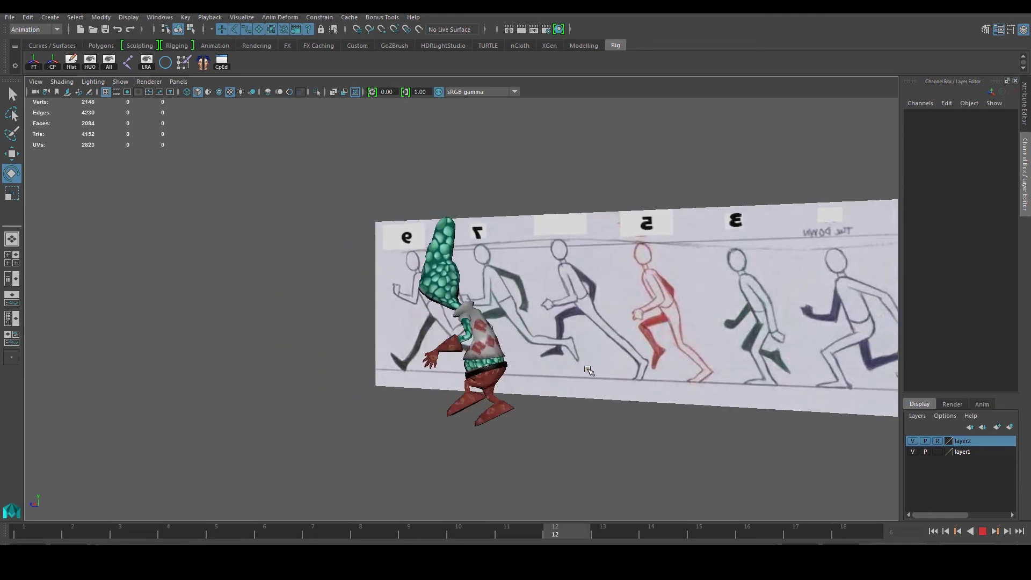
middle_click_drag(586, 370, 463, 394, "alt")
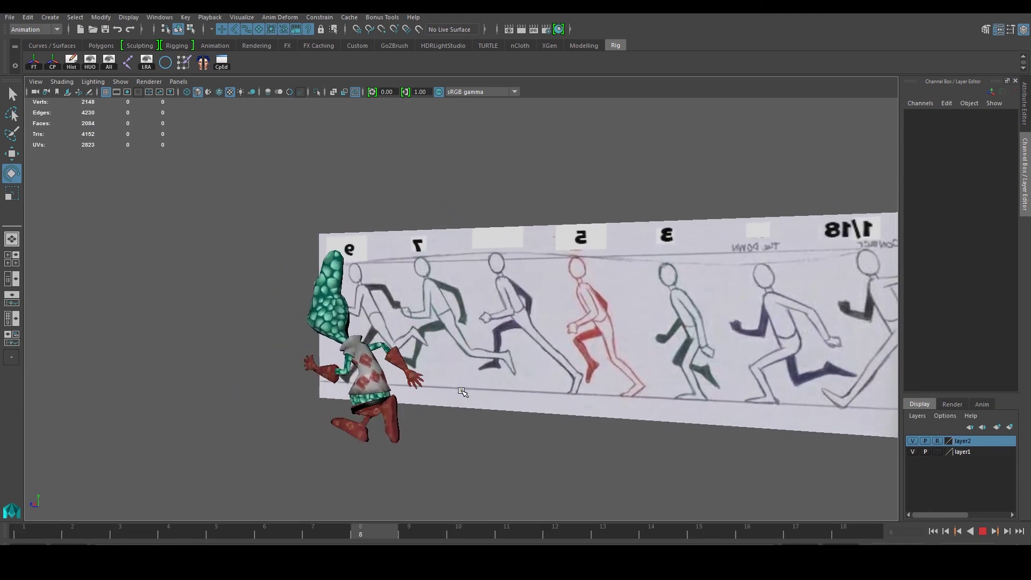